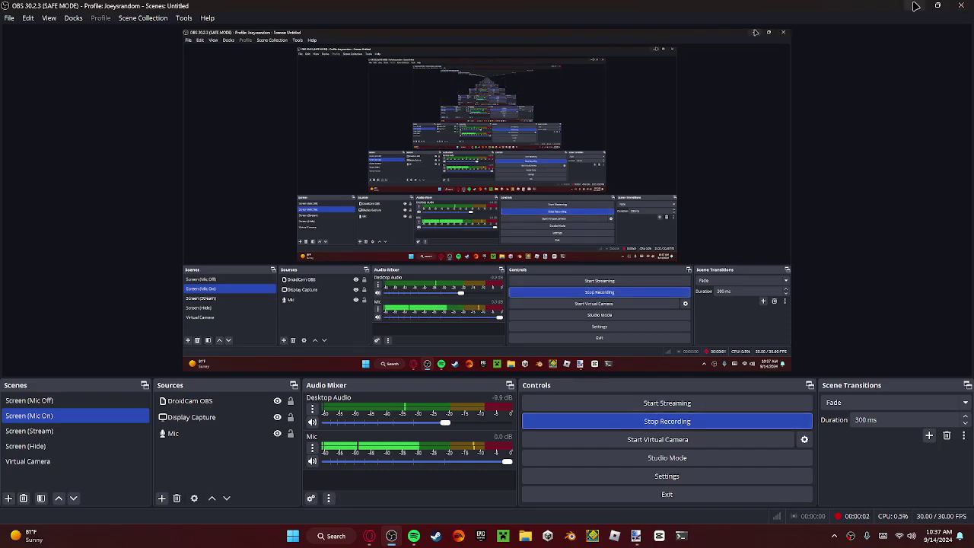
Step: Minimize OBS Studio so the browser's YouTube home page shows in front
click(913, 10)
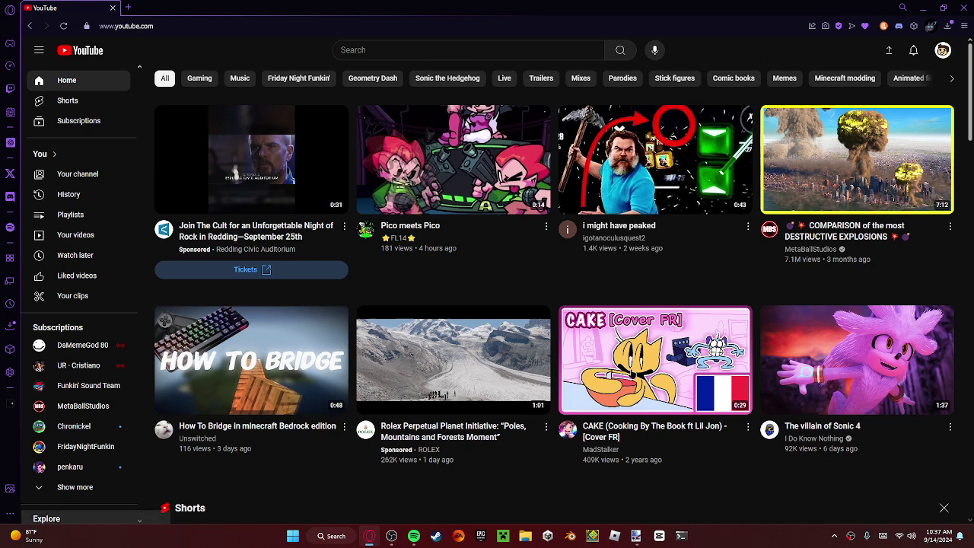
Step: Bring the Pico Mix image to the front and choose the Move Selected Pixels tool on Layer 10
mouse_move(636, 535)
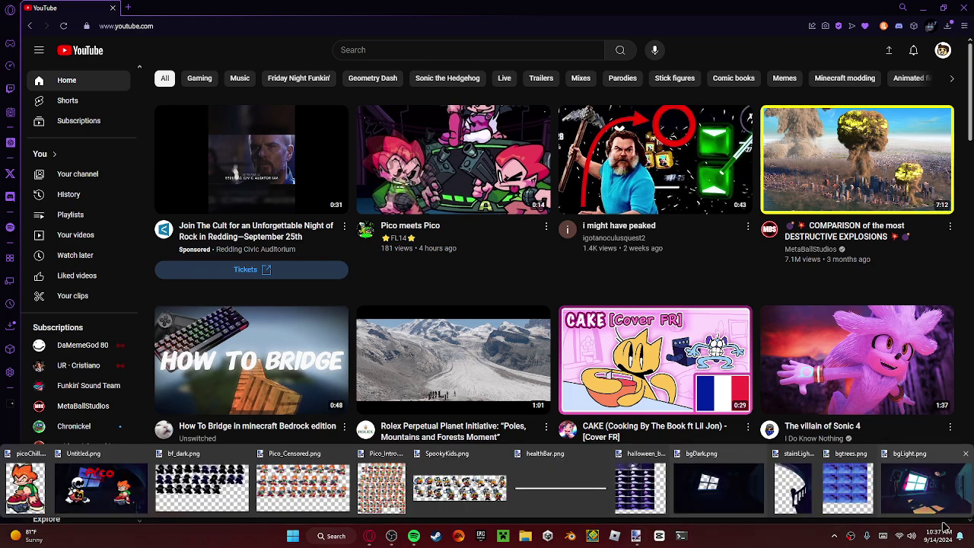
click(64, 475)
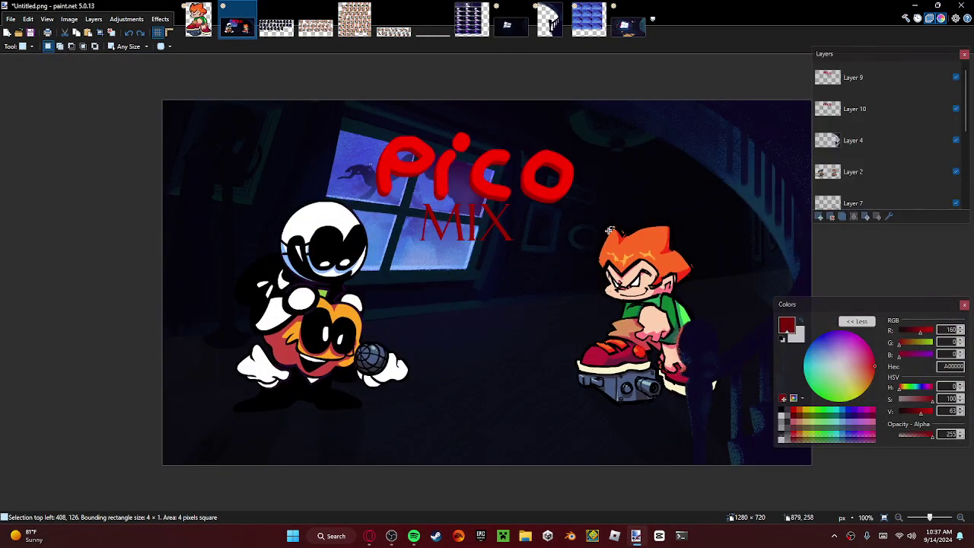
click(859, 111)
click(25, 46)
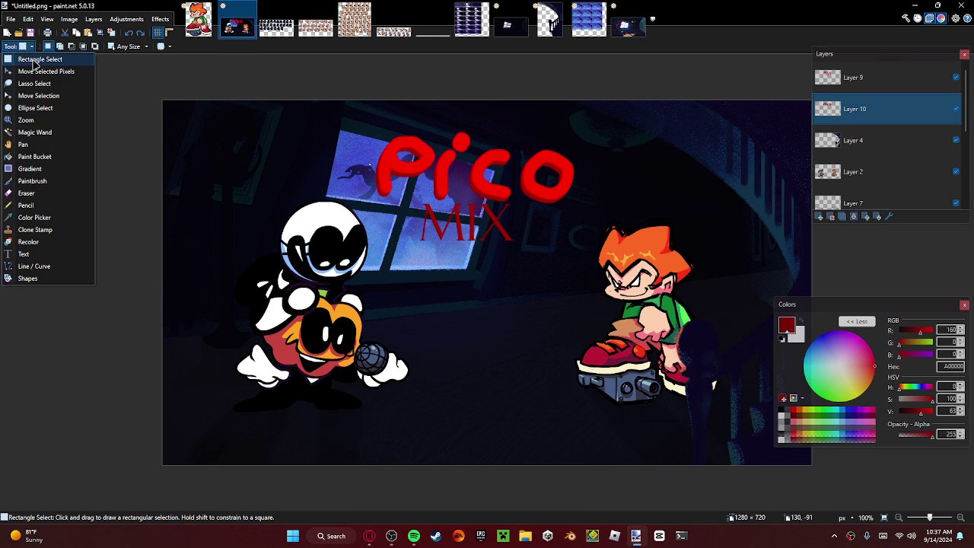
click(34, 60)
click(23, 46)
click(30, 72)
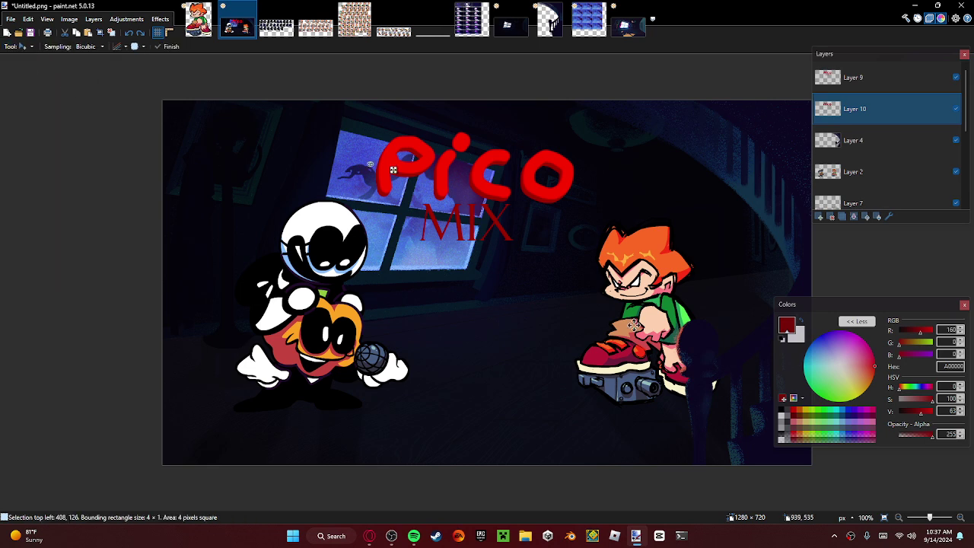
Step: On Layer 2, select all and shift the two characters left and down
click(875, 79)
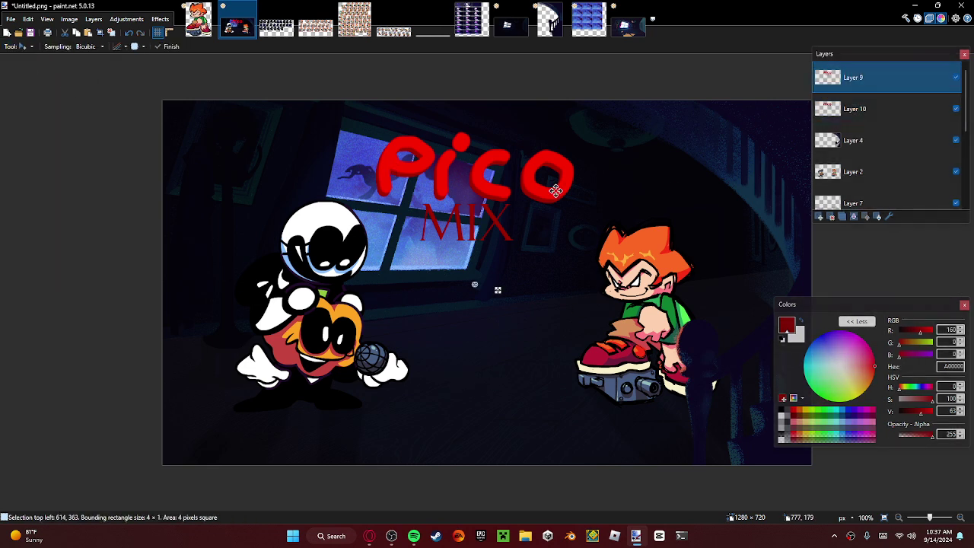
click(875, 172)
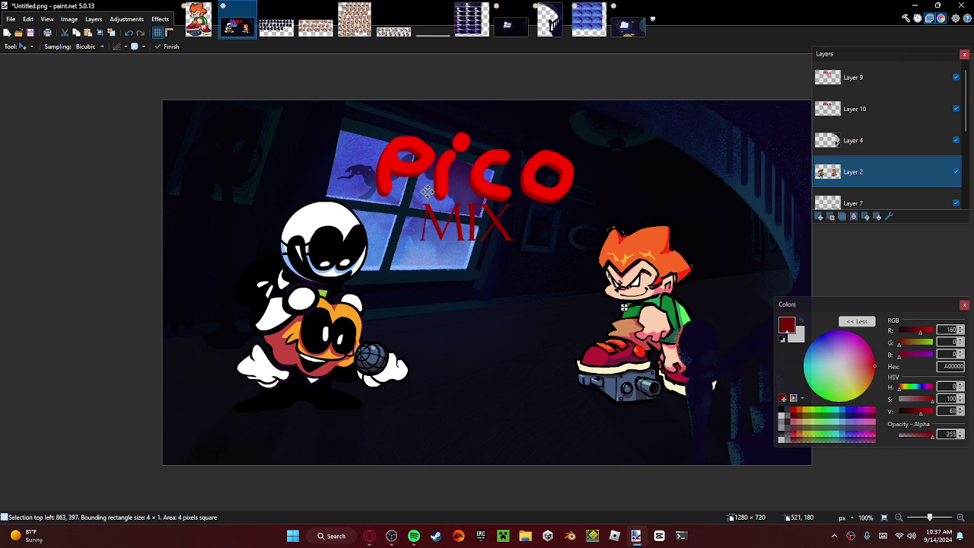
click(22, 47)
click(30, 60)
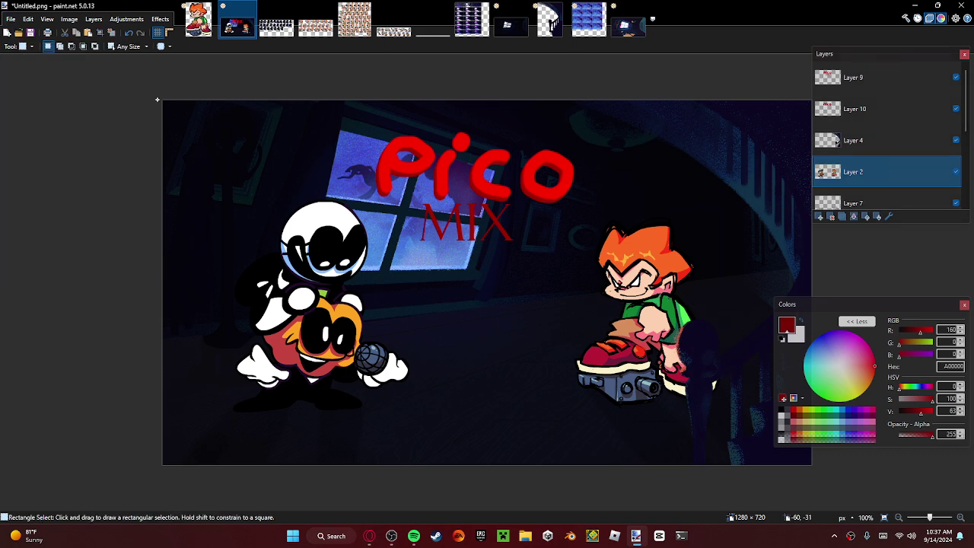
key(ctrl+a)
click(22, 46)
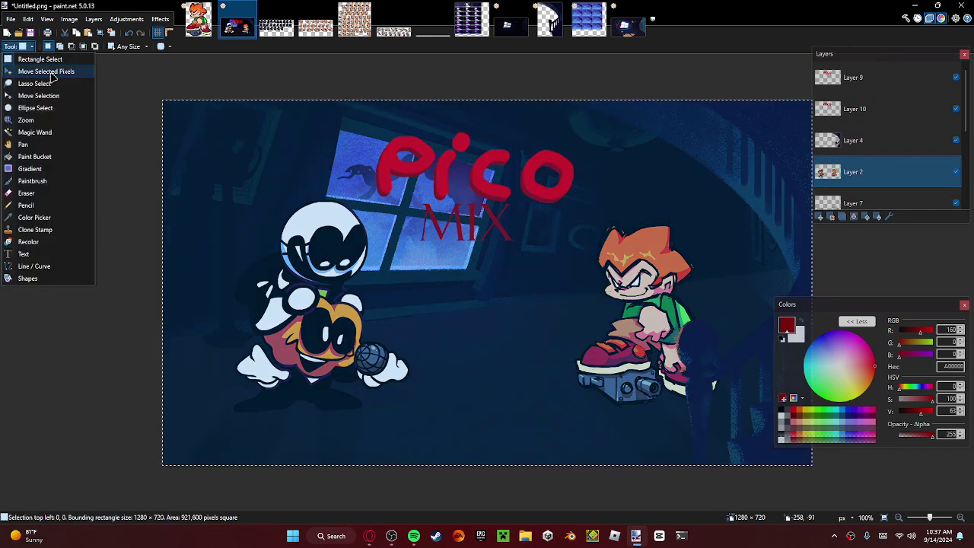
click(46, 71)
drag(448, 220, 367, 283)
Step: Move Layer 9's pico and MIX text up-right and Layer 10's red pico title up-left
click(875, 77)
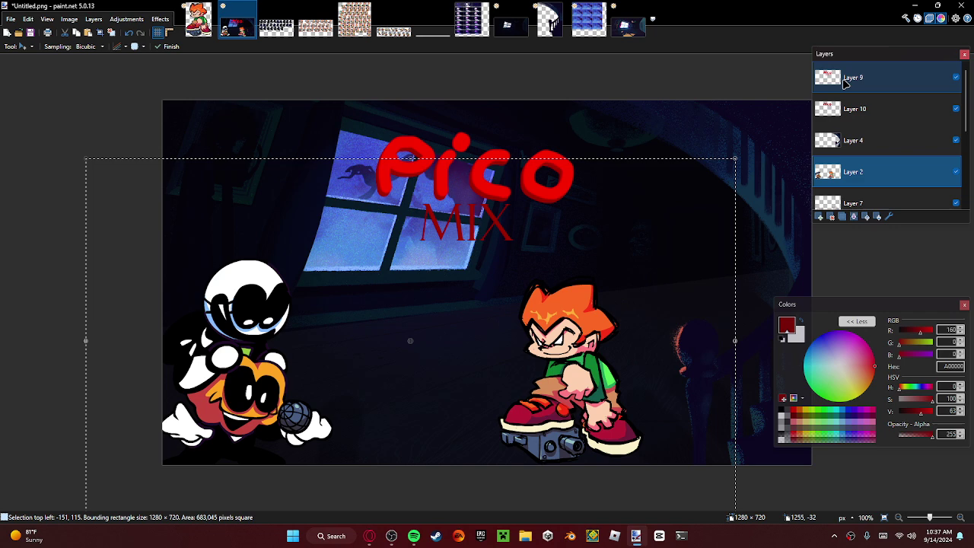
drag(552, 304, 658, 293)
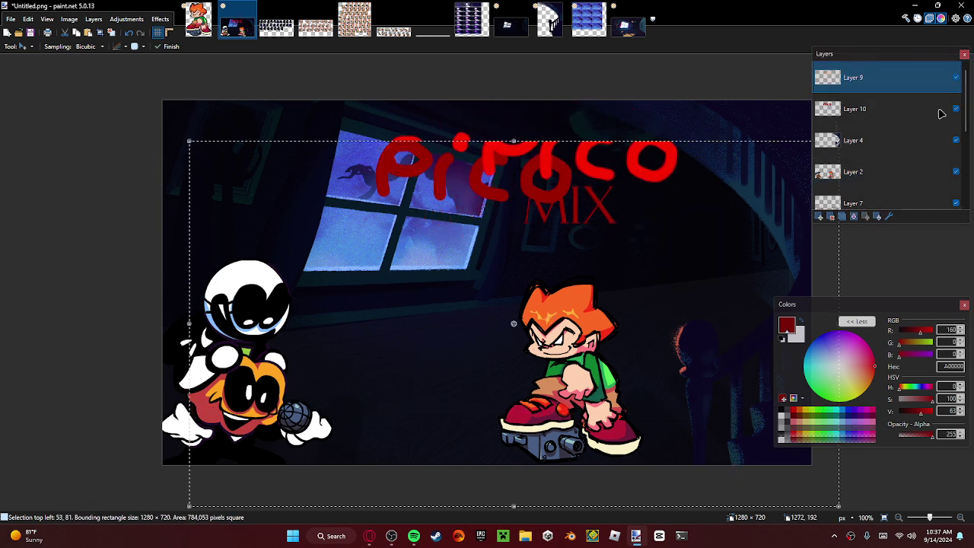
click(943, 109)
drag(694, 258, 632, 231)
Step: Move Layer 7's light beam onto the picture, then close paint.net with Don't Save
click(881, 196)
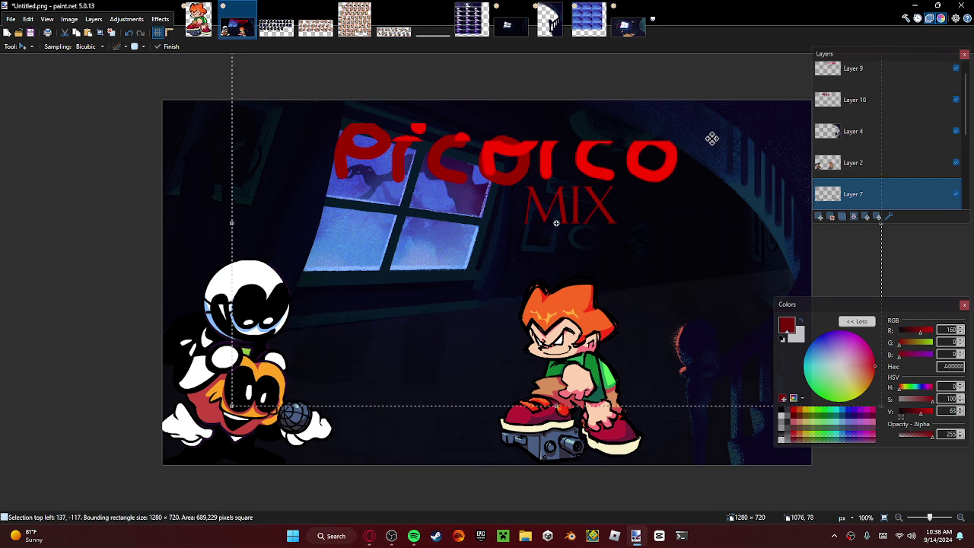
key(ctrl+z)
key(ctrl+z)
key(ctrl+y)
drag(630, 272, 590, 276)
key(alt+Page_Down)
key(alt+Page_Down)
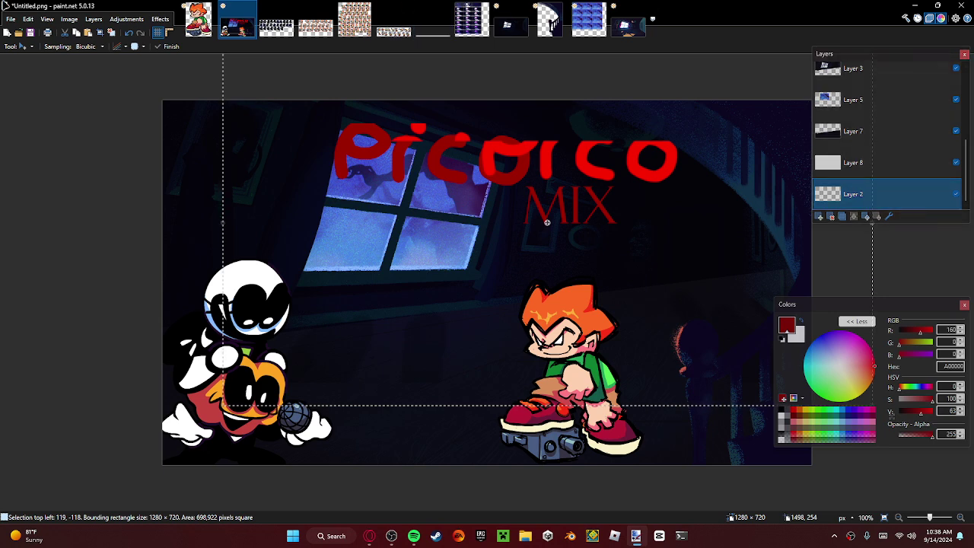
click(960, 5)
click(543, 302)
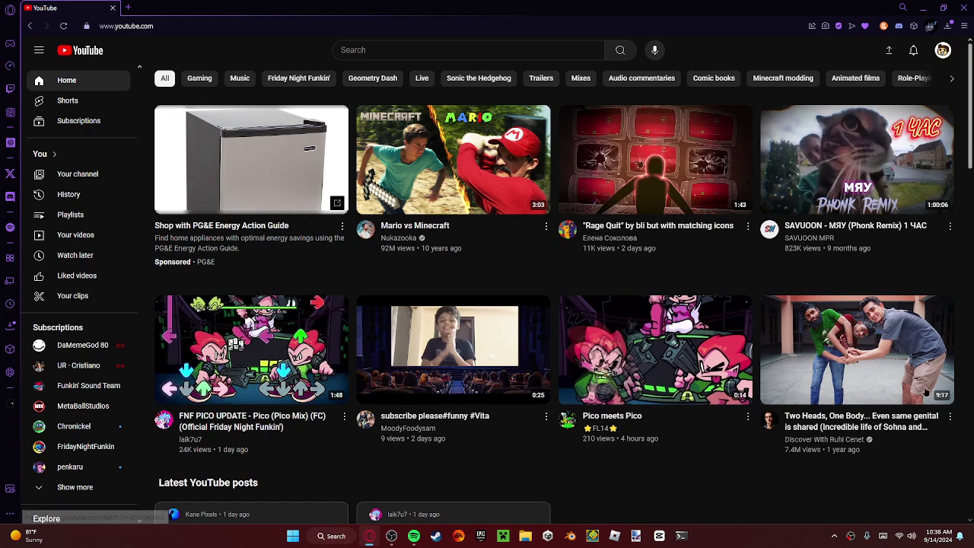
Step: Switch back to paint.net, which now shows a blank 800 × 600 image
mouse_move(917, 391)
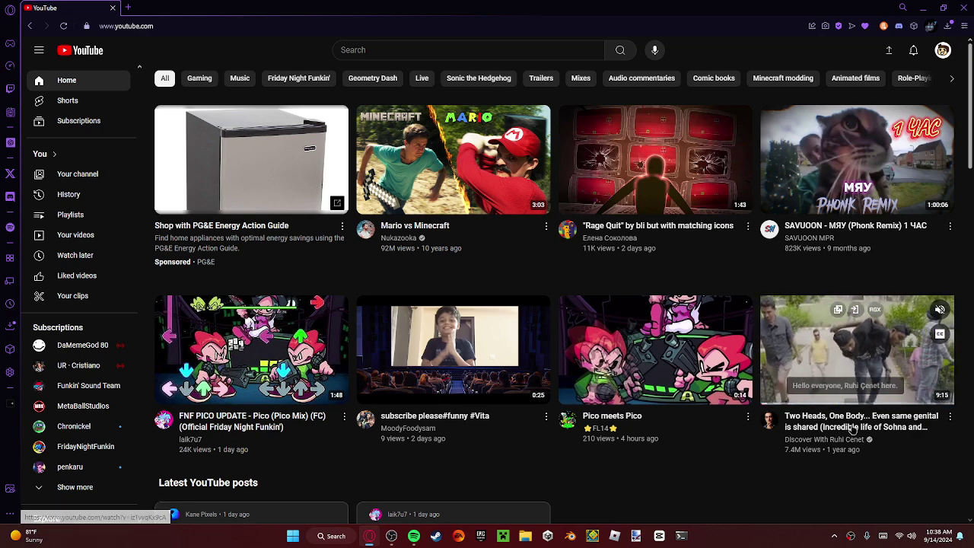
click(636, 536)
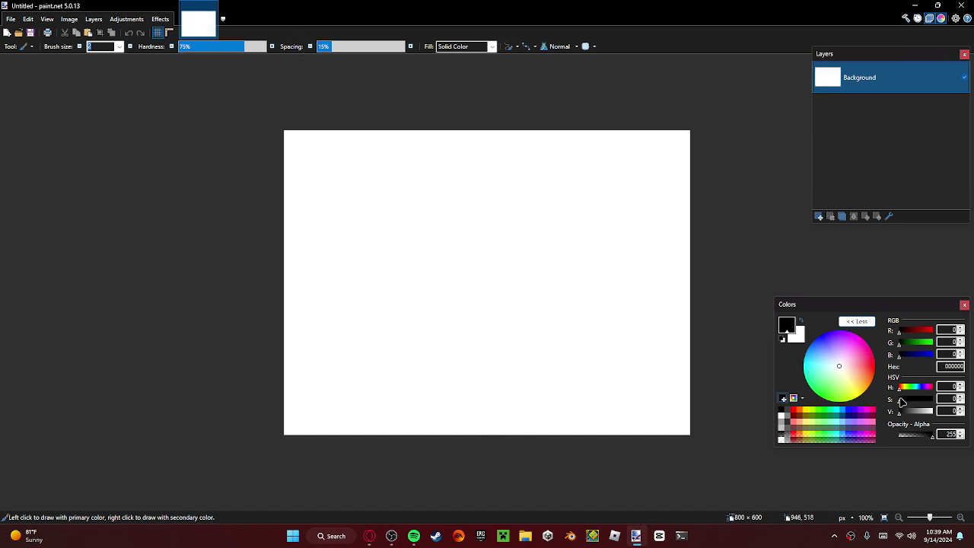
Step: Replace the white Background with a transparent Layer 2, then return to YouTube in the browser
click(818, 217)
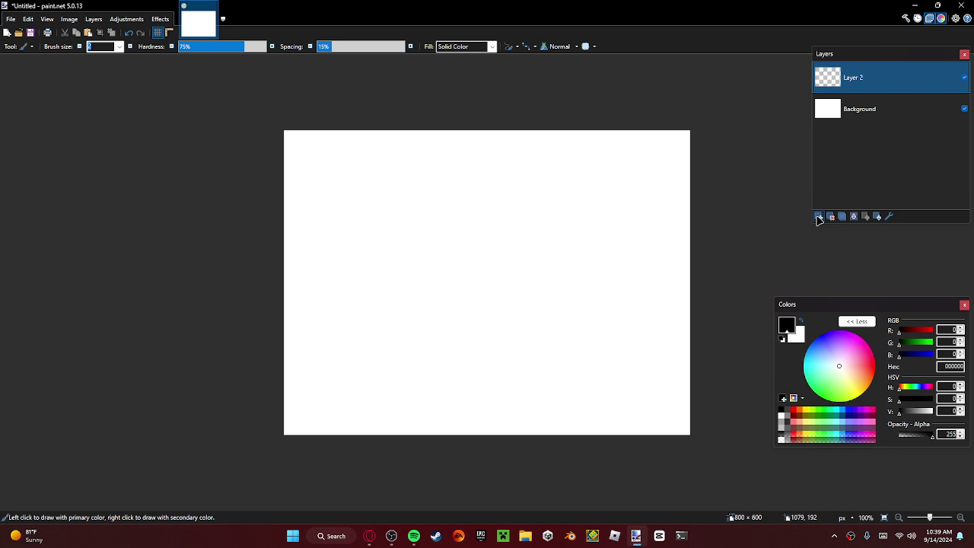
click(859, 107)
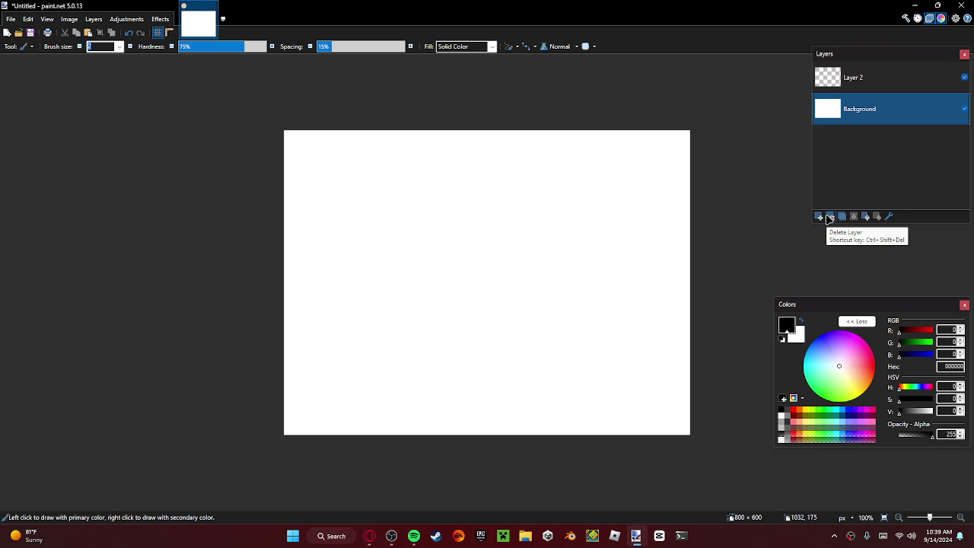
click(829, 217)
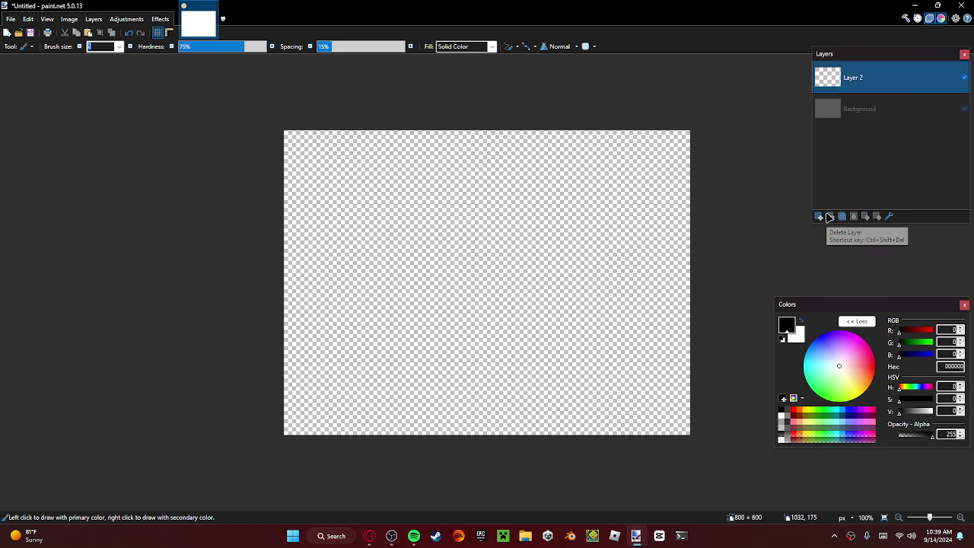
click(369, 536)
click(479, 49)
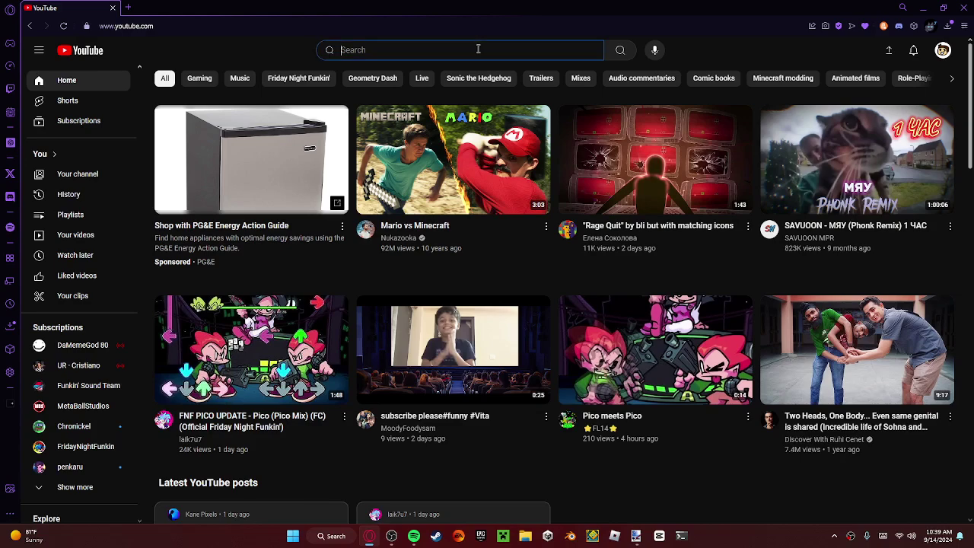
Step: Search the web for 'turtoial computer' in a new tab
click(127, 8)
text(tur)
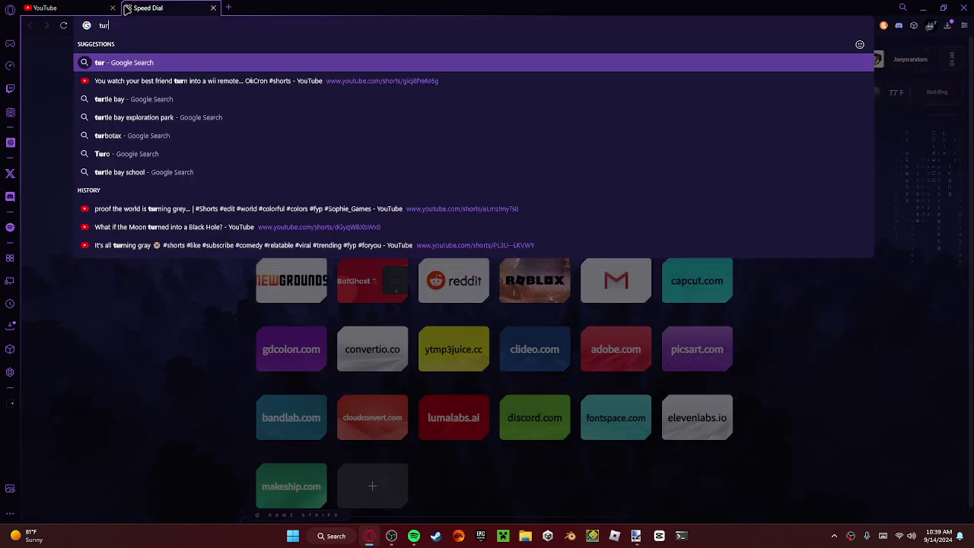
text(toial compu)
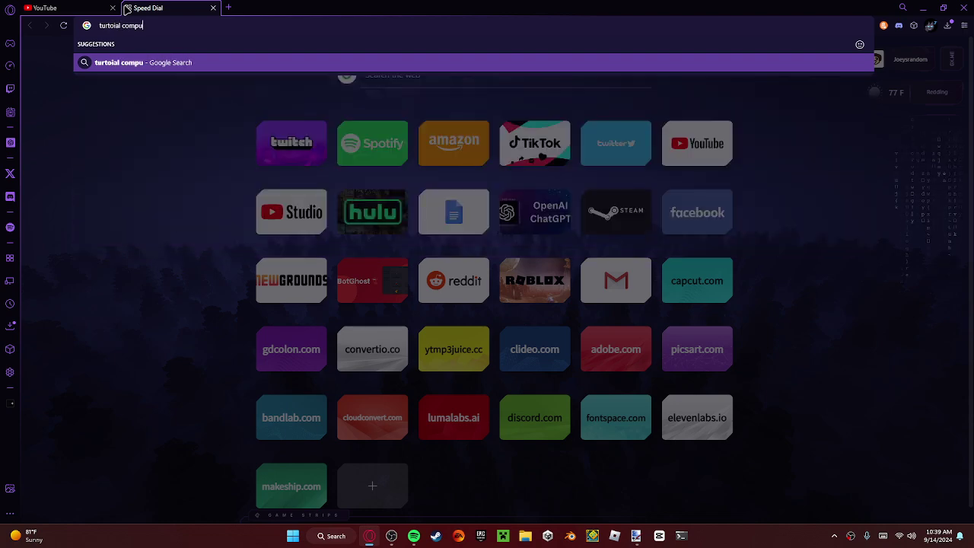
text(ter)
key(Return)
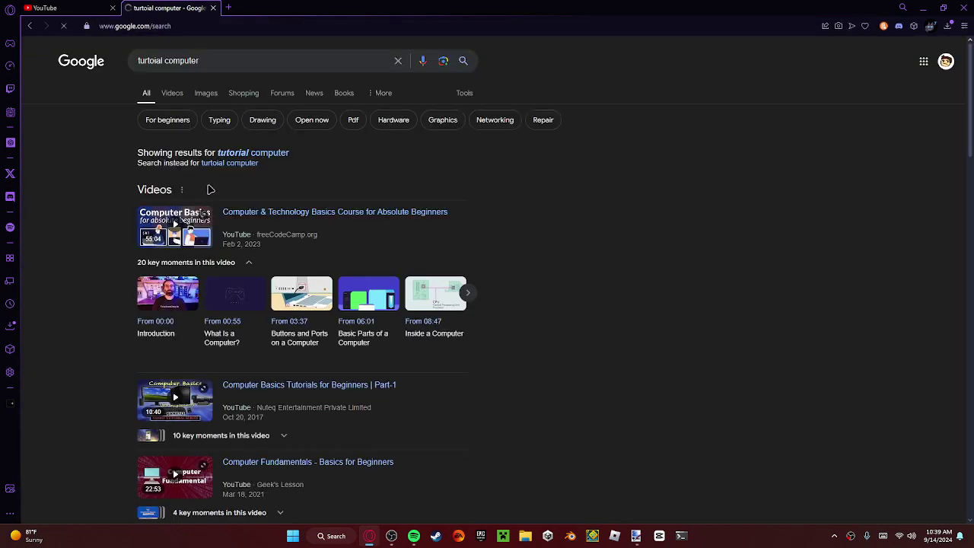
scroll(234, 290, down, 10)
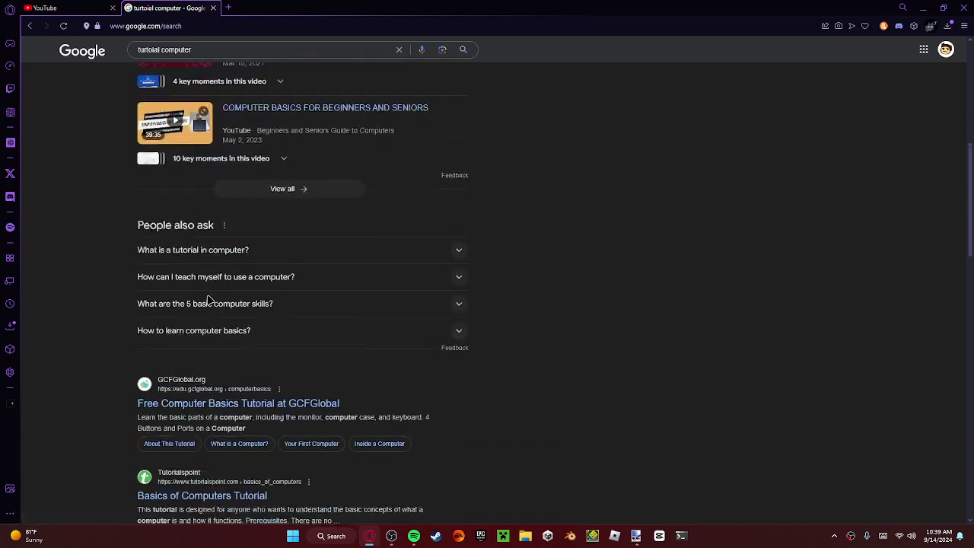
scroll(215, 311, up, 10)
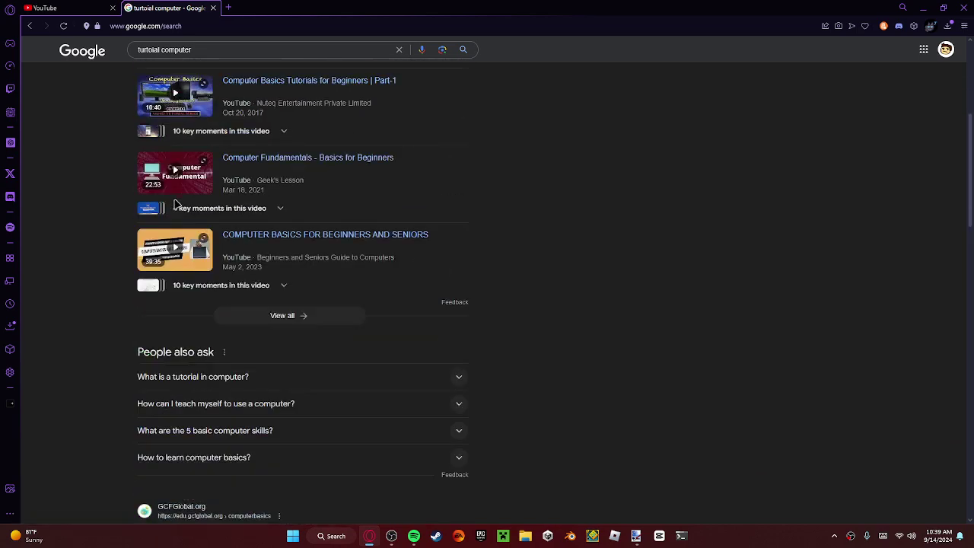
scroll(184, 142, up, 1)
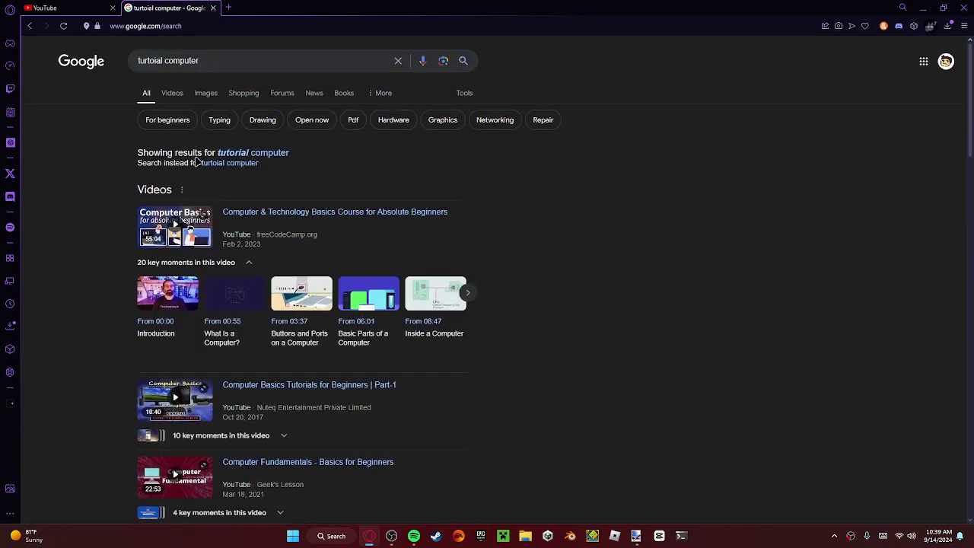
Step: Switch to the Images results and scroll through the grid
click(195, 99)
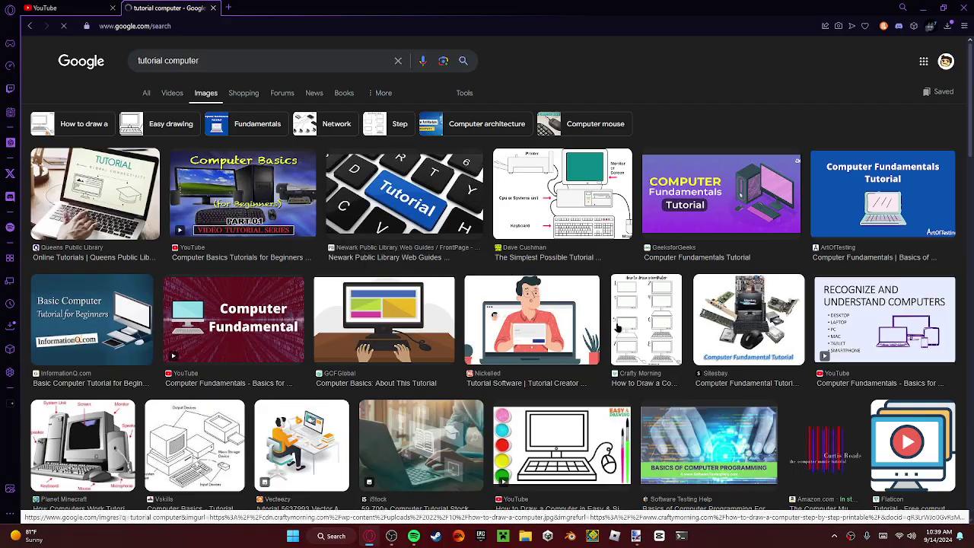
scroll(615, 328, down, 3)
scroll(614, 329, down, 6)
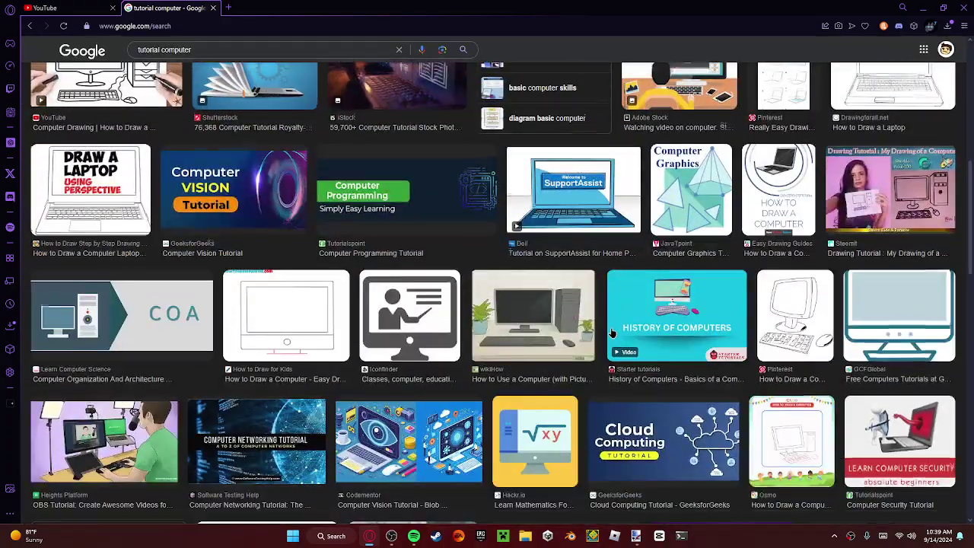
scroll(612, 333, down, 10)
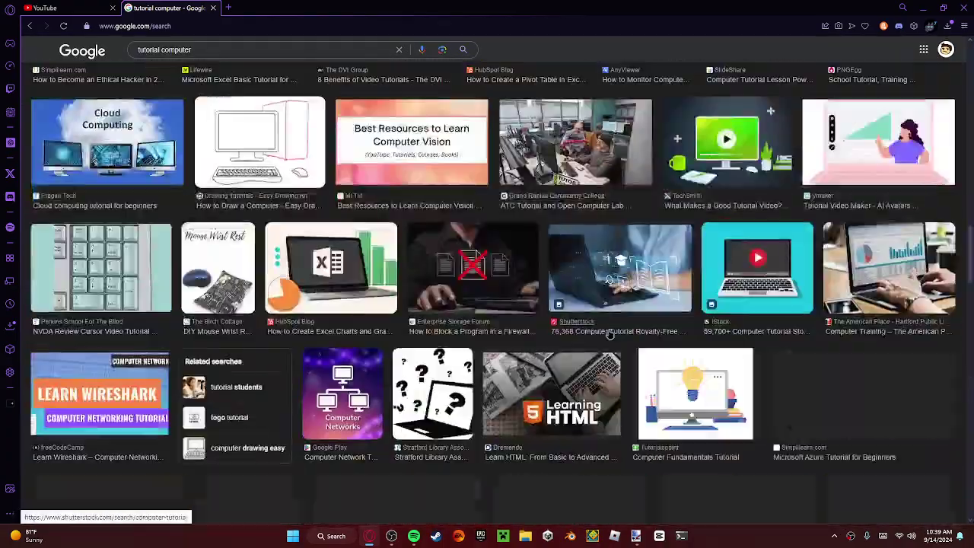
Step: Search YouTube for 'tutorial computer' and scroll through the video results
click(53, 7)
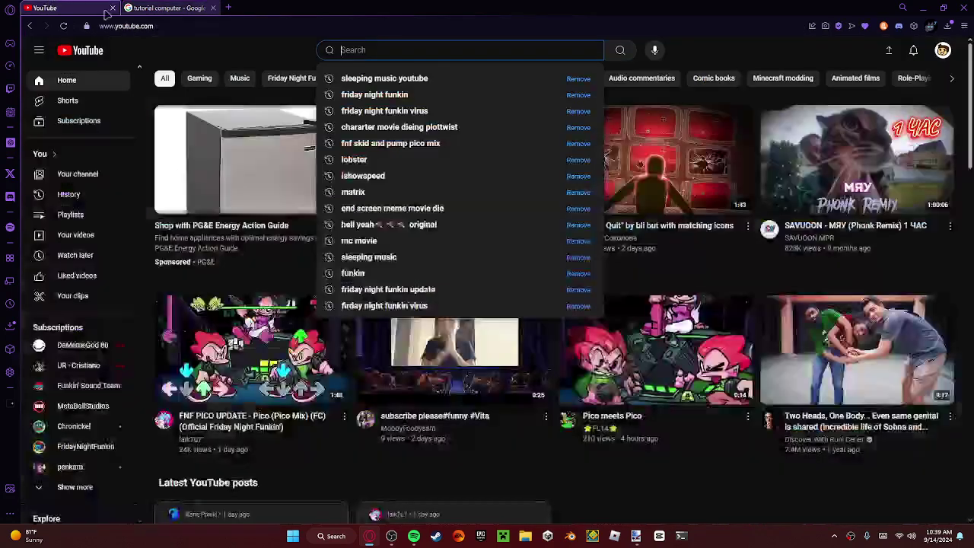
text(tutorial computer)
key(Return)
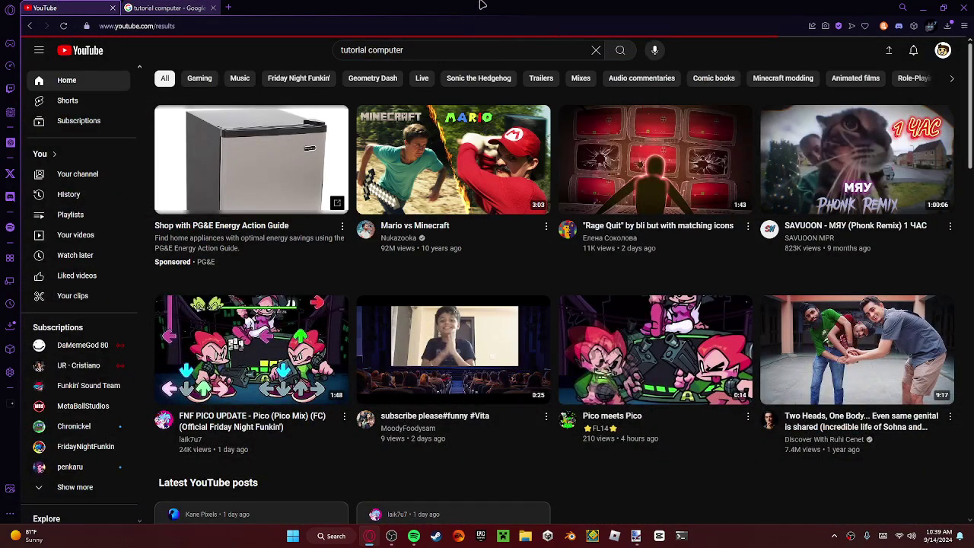
scroll(445, 327, down, 9)
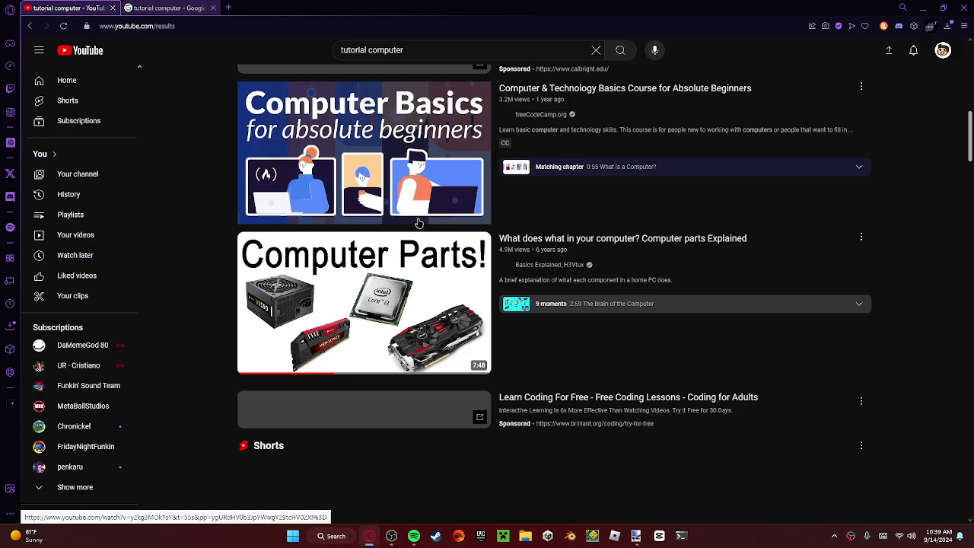
scroll(416, 219, down, 3)
scroll(415, 220, down, 3)
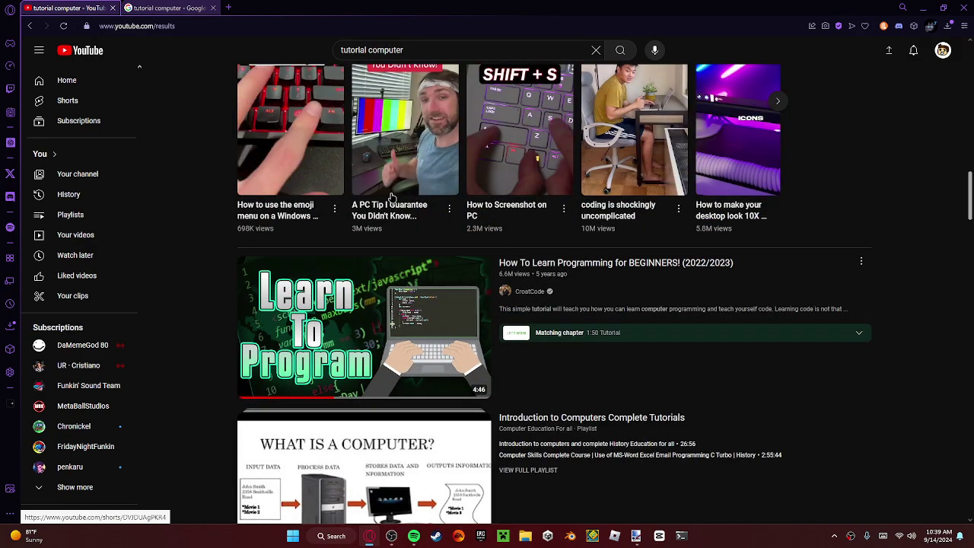
scroll(390, 197, down, 6)
scroll(390, 196, up, 8)
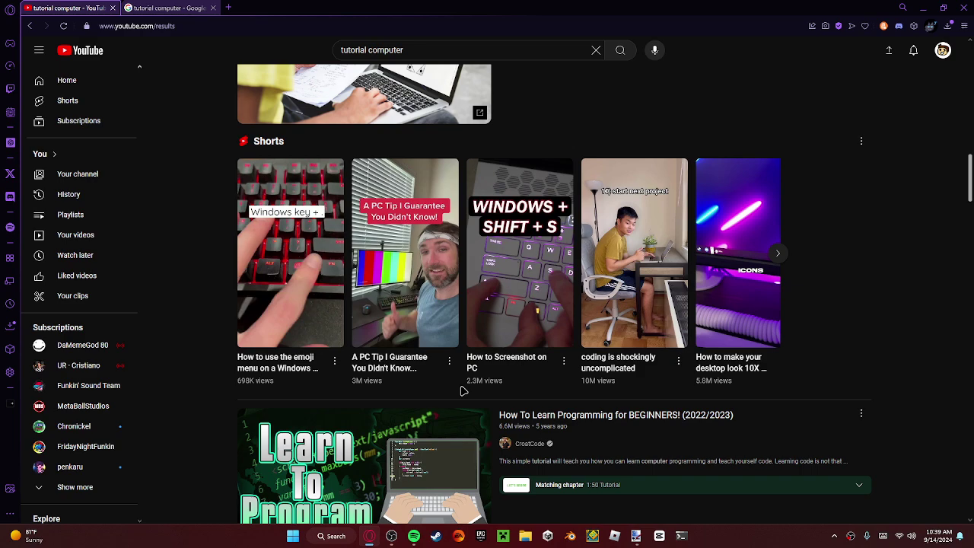
scroll(691, 423, down, 10)
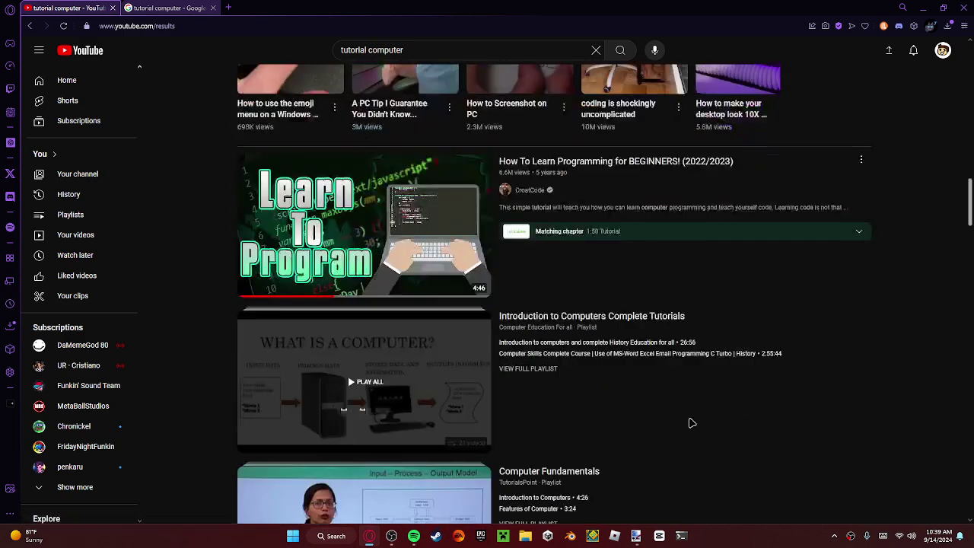
scroll(696, 421, down, 3)
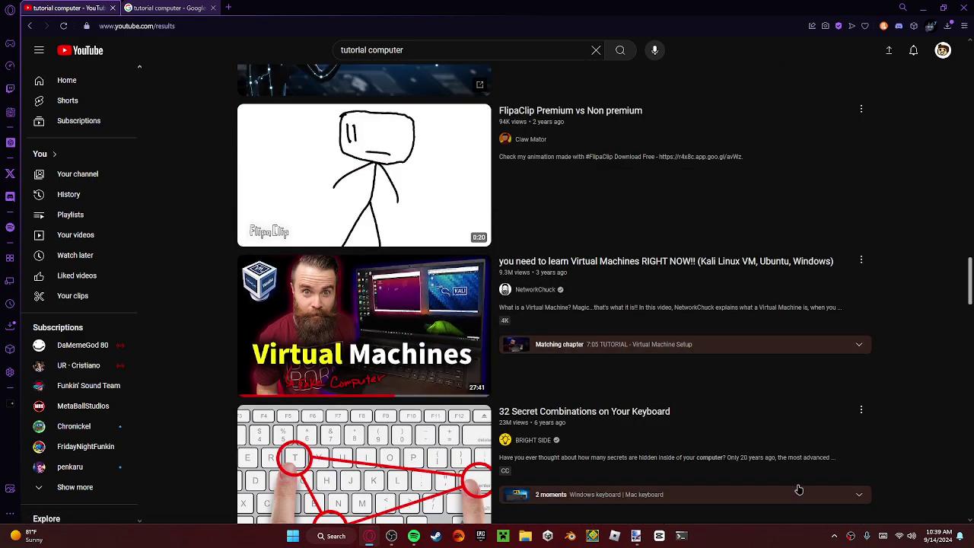
Step: Snip the Virtual Machines video thumbnail to the clipboard with Win+Shift+S
mouse_move(860, 515)
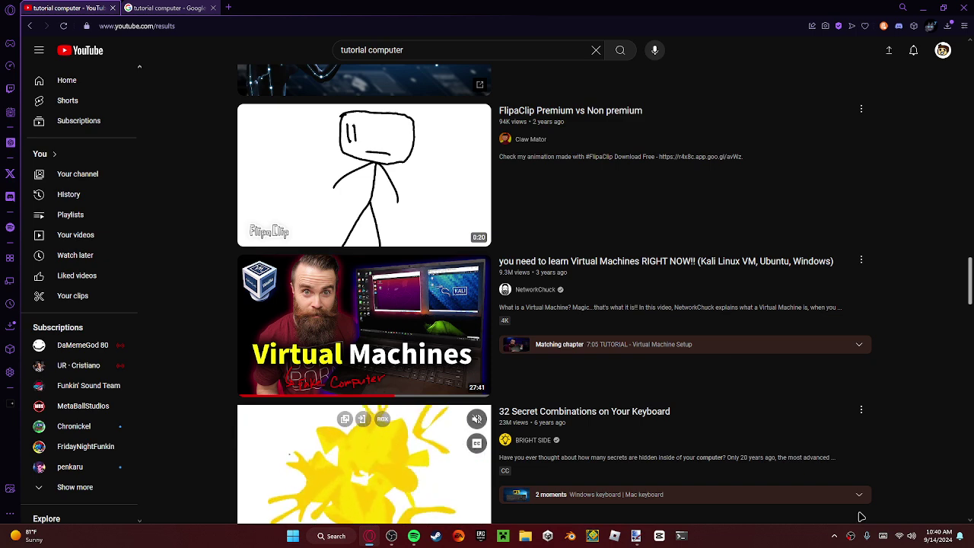
key(super+shift+s)
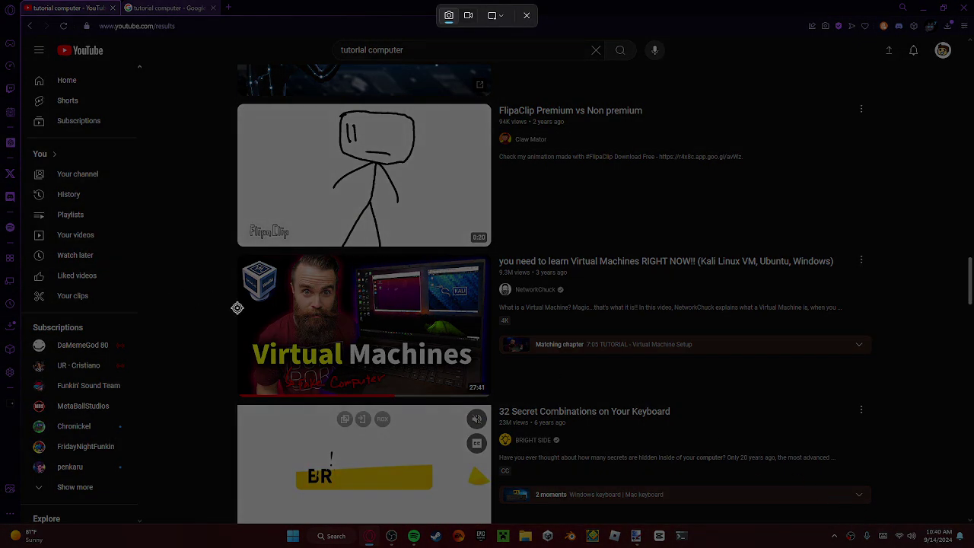
drag(245, 251, 386, 343)
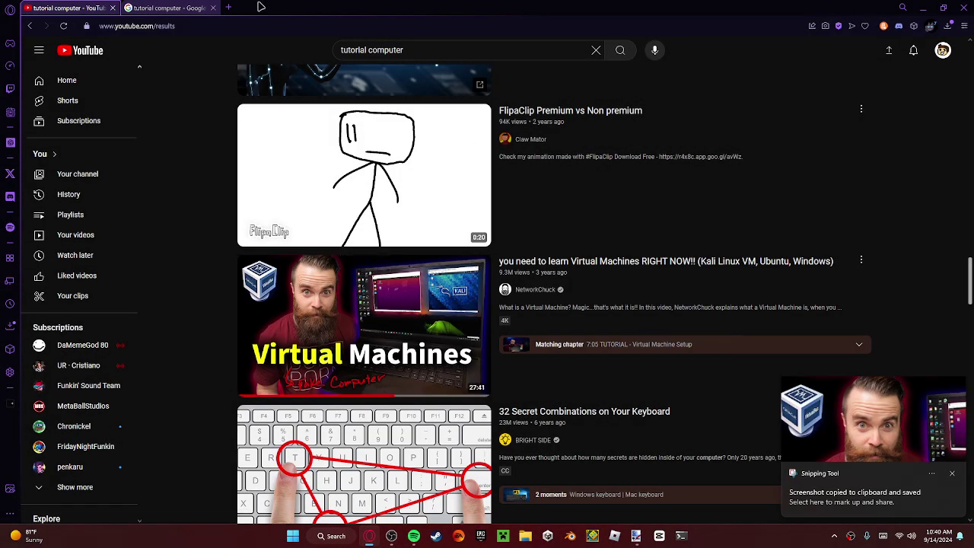
click(228, 7)
Step: Upload the captured screenshot to Adobe's Remove Background tool
click(112, 7)
click(120, 7)
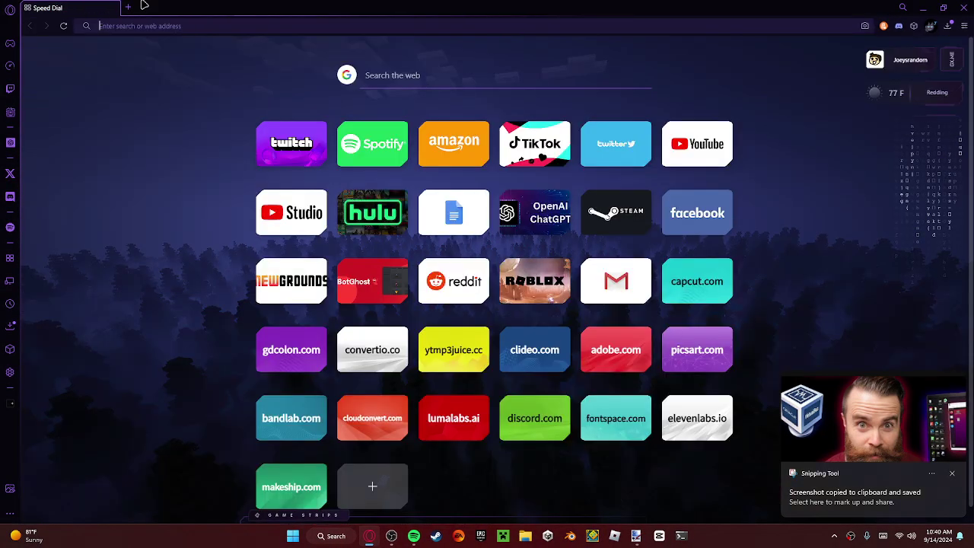
click(619, 340)
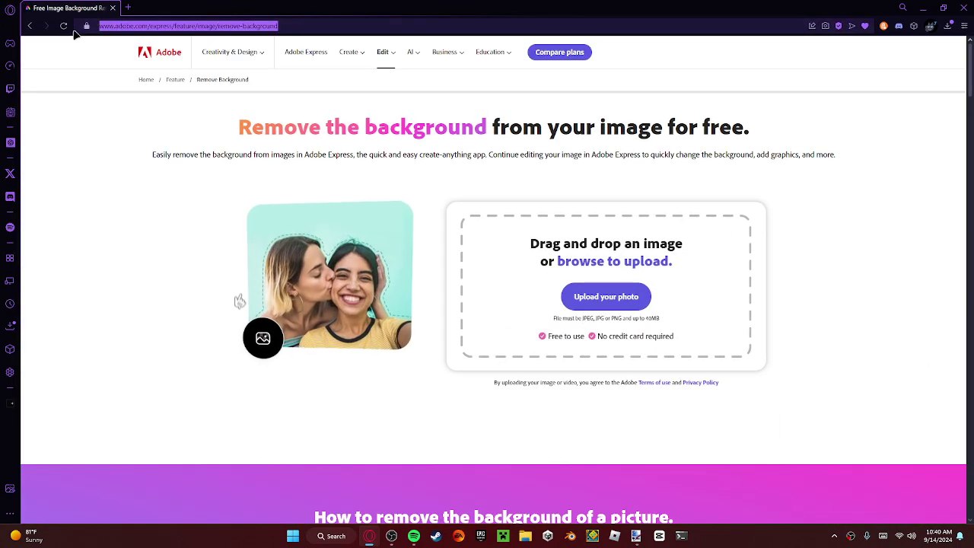
click(612, 301)
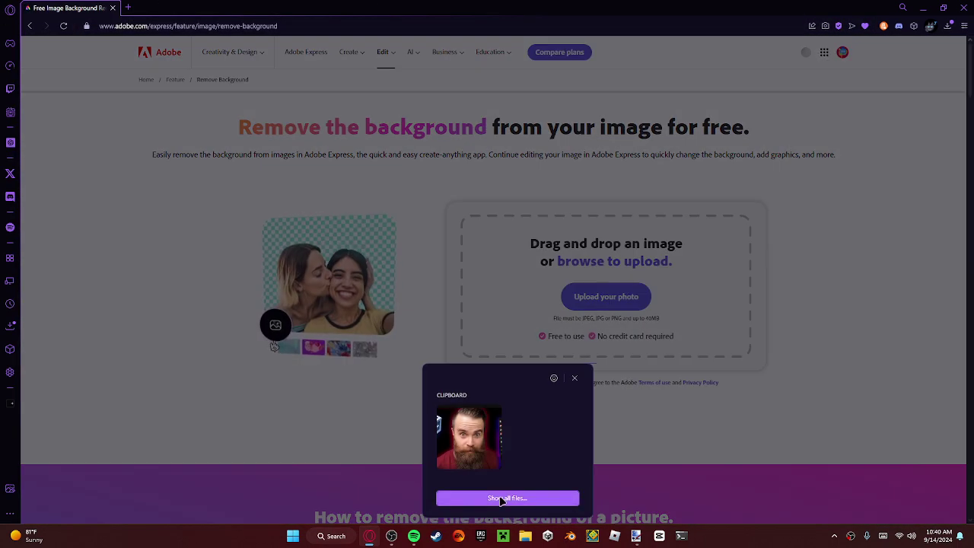
click(498, 496)
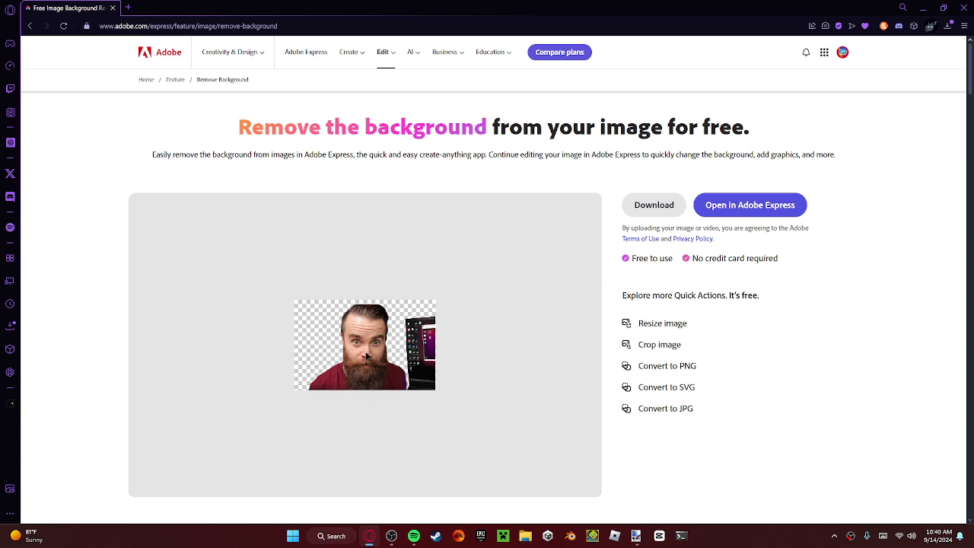
Step: Download the background-free cut-out as file.png and show it in Downloads
click(640, 209)
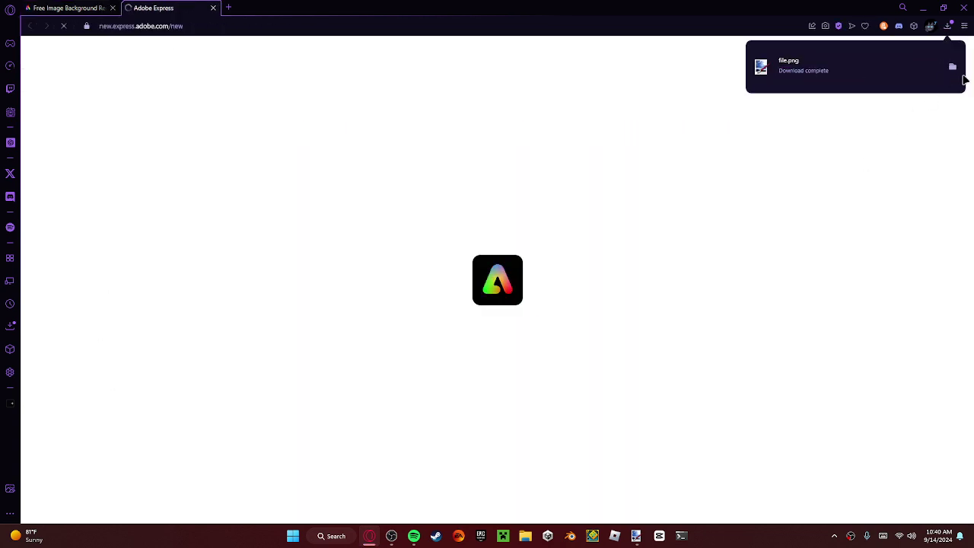
click(952, 67)
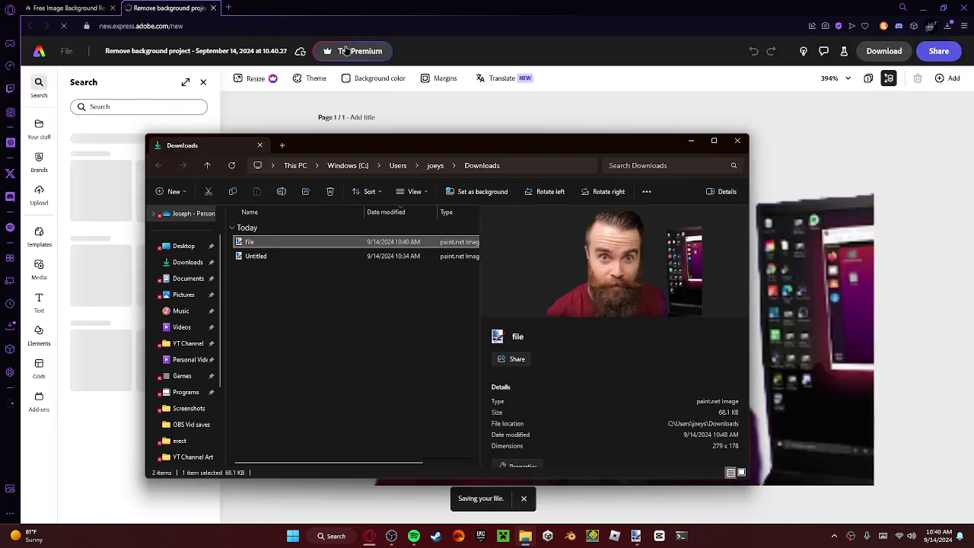
click(228, 7)
Step: Close the Adobe tabs and search 'thumbnail size', which gives 1280 x 720 pixels
click(112, 9)
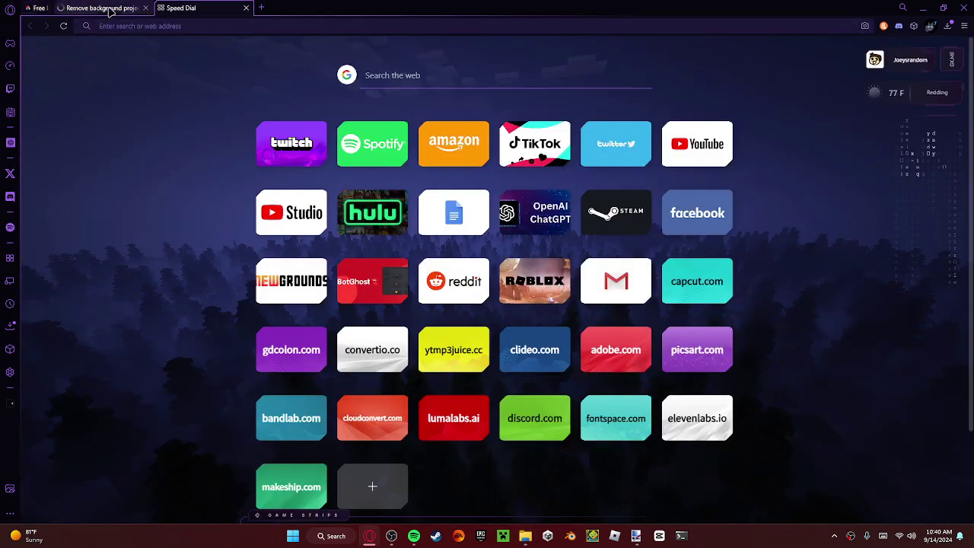
click(111, 8)
text(thumbnail size)
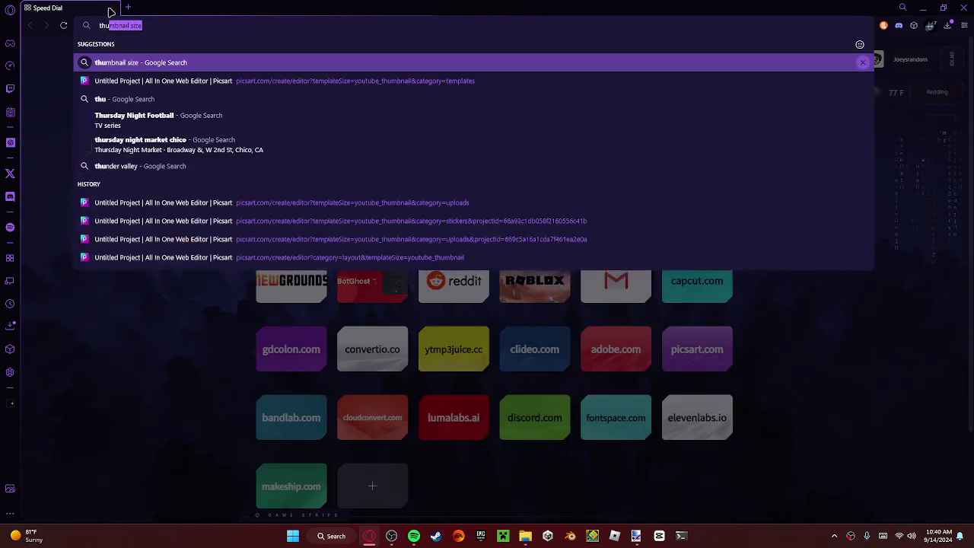
key(Return)
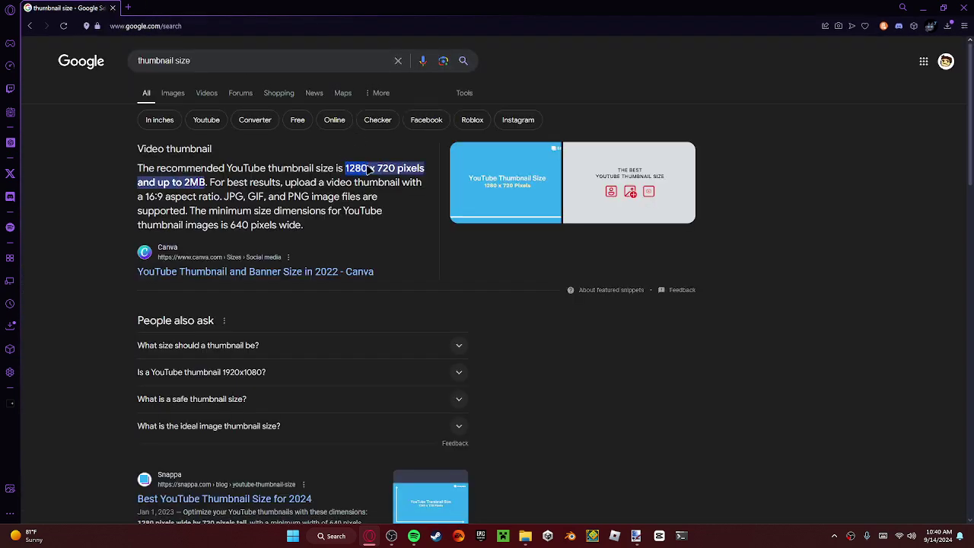
Step: Create a new 1280 × 720 pixel image in paint.net, double-checking the size in the browser
click(636, 535)
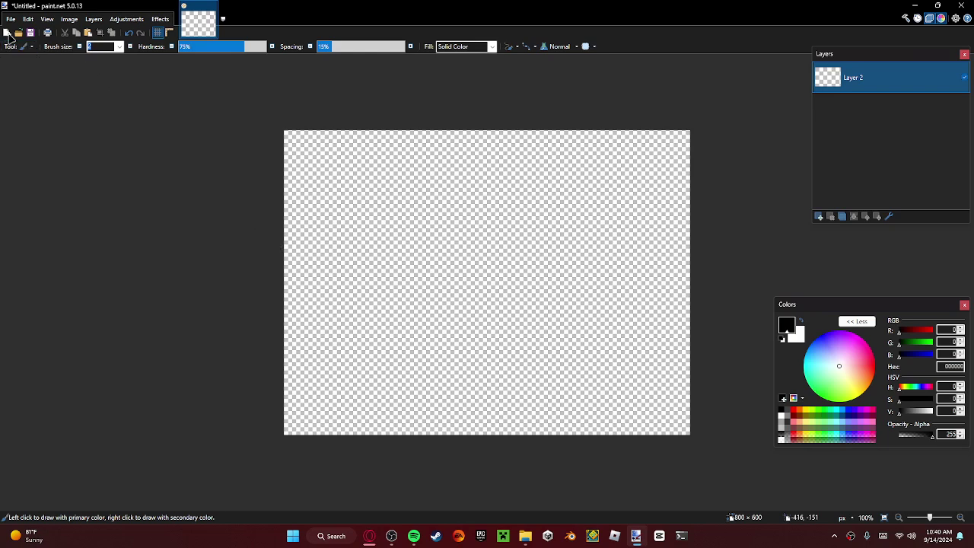
click(11, 19)
click(31, 32)
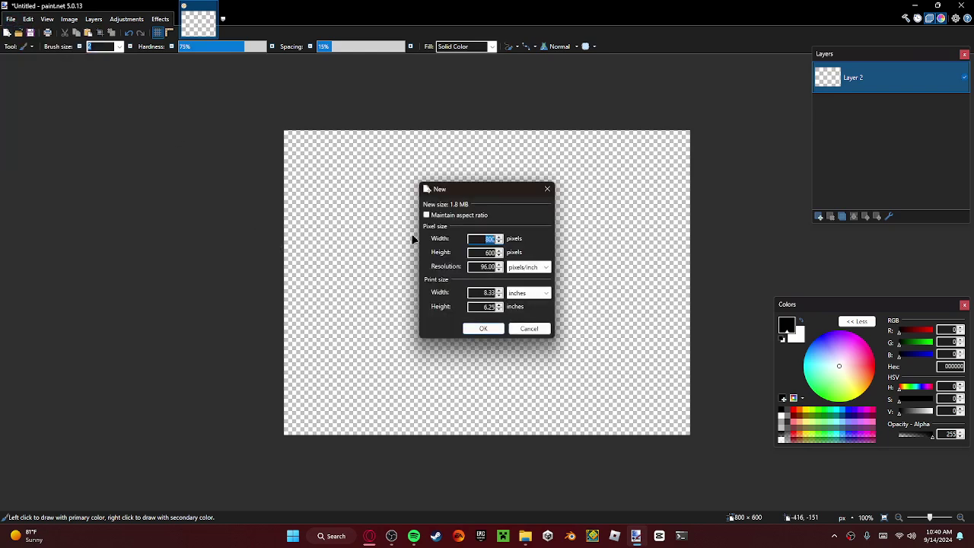
click(368, 536)
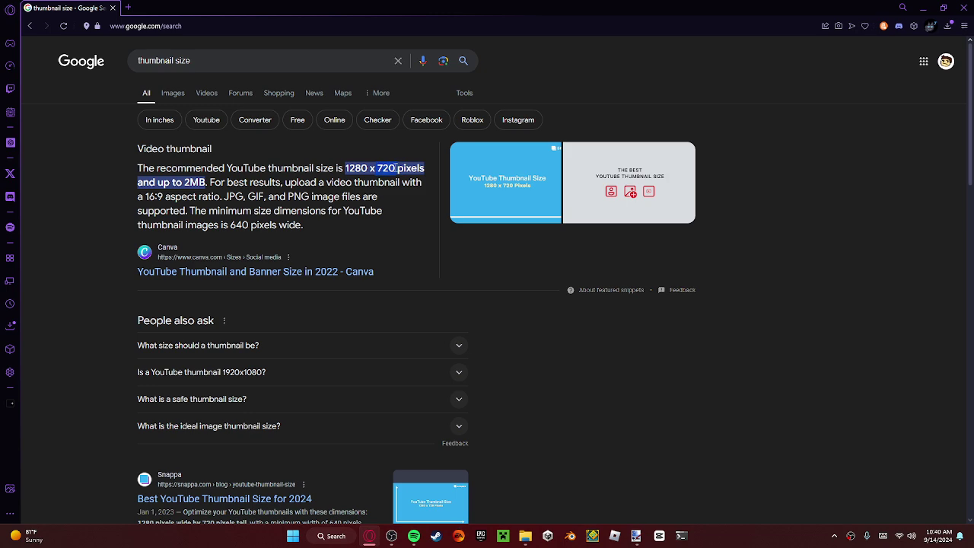
click(636, 536)
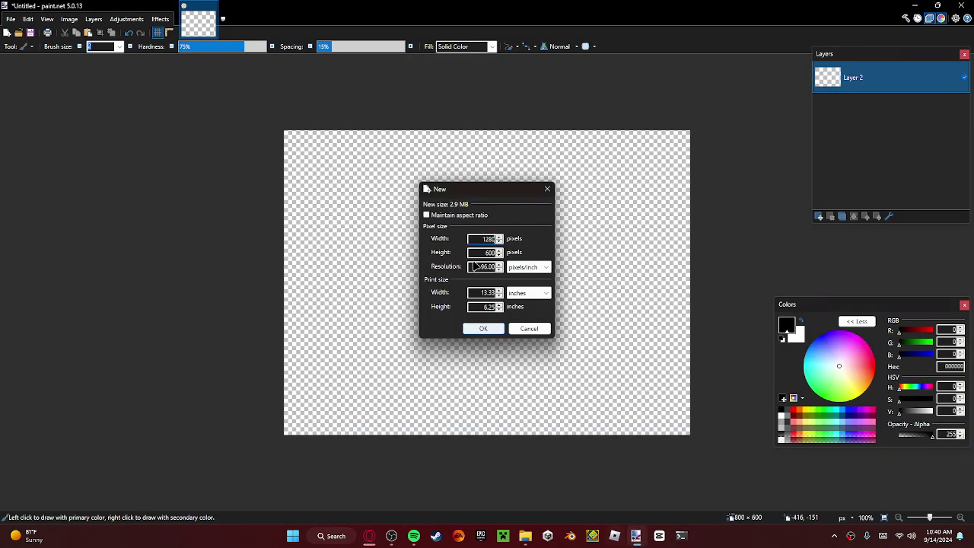
click(483, 329)
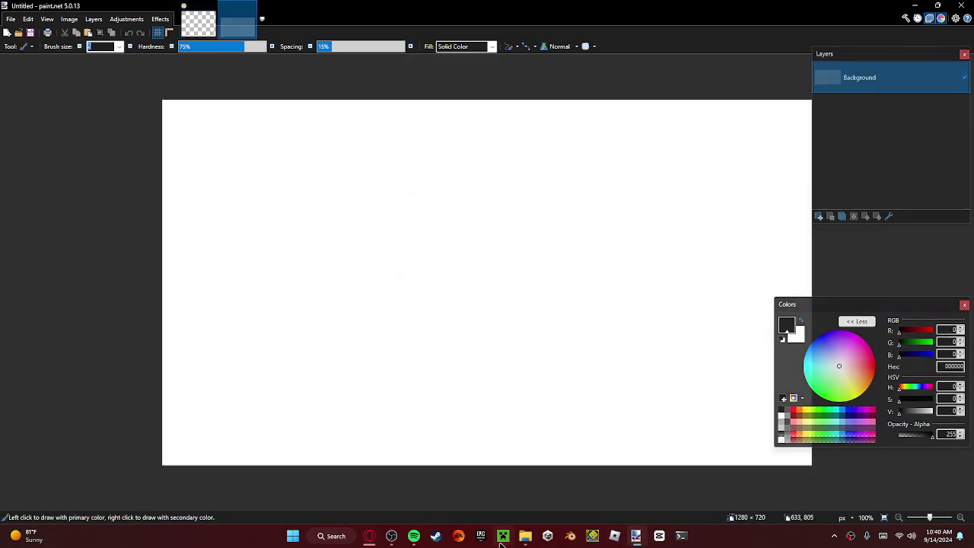
mouse_move(528, 541)
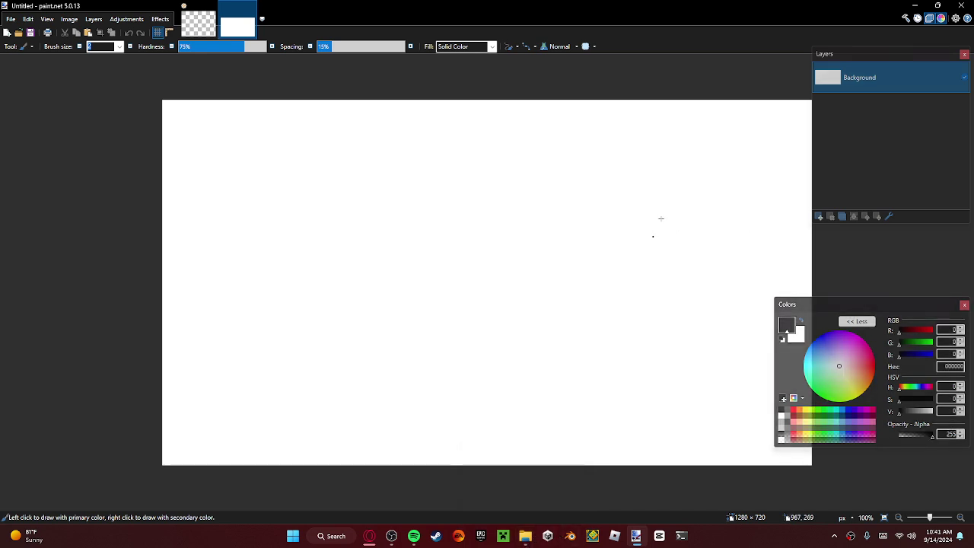
Step: Open file.png from Downloads, copy the face, and paste it into the transparent 800×600 image
click(819, 217)
click(830, 217)
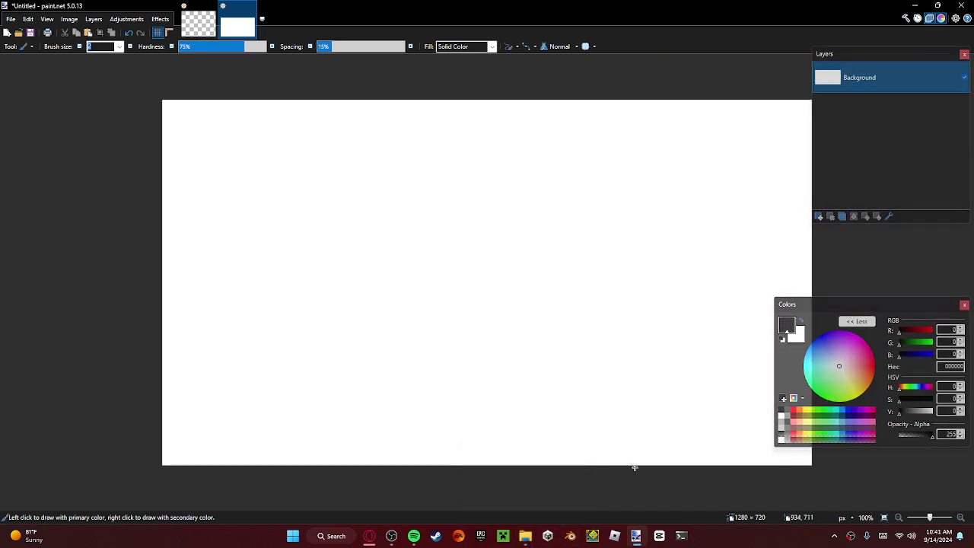
click(526, 535)
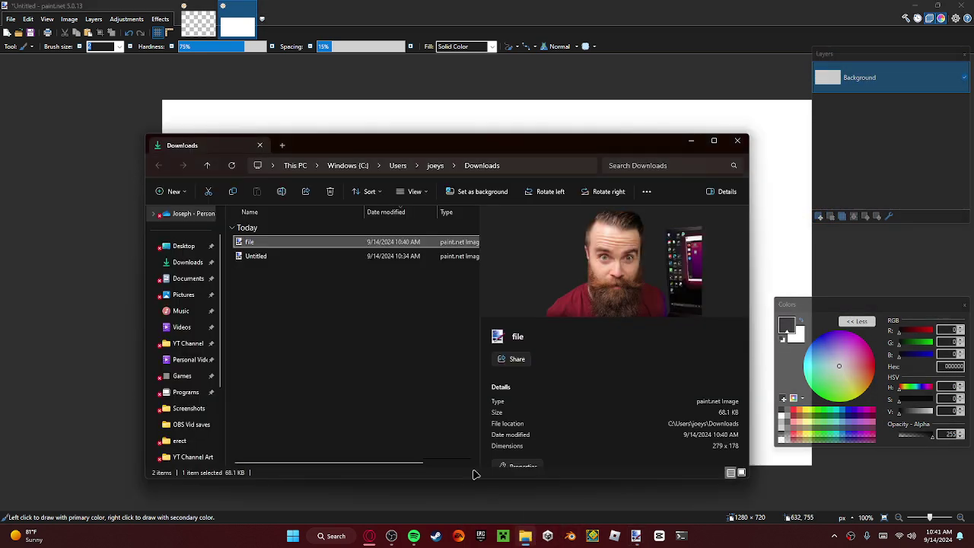
double_click(378, 242)
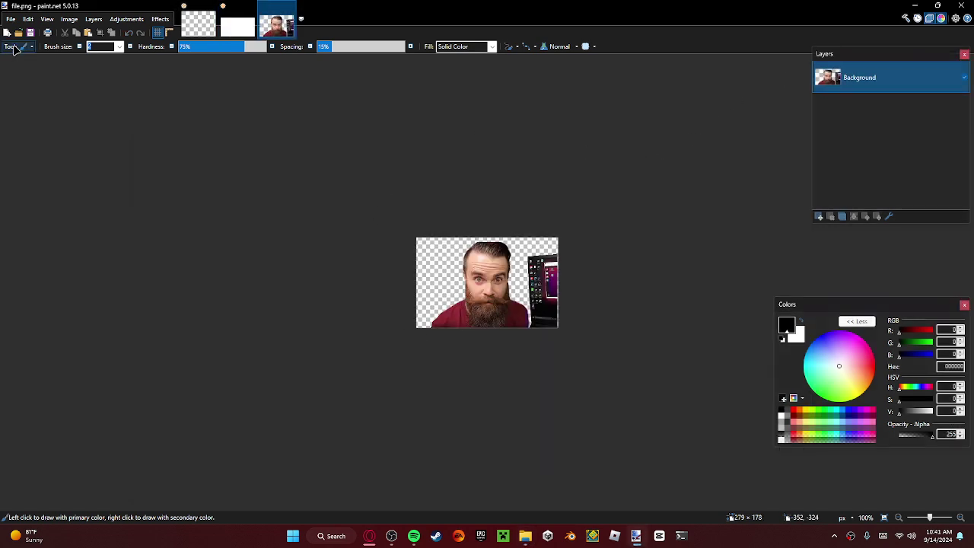
click(14, 48)
click(38, 60)
key(ctrl+a)
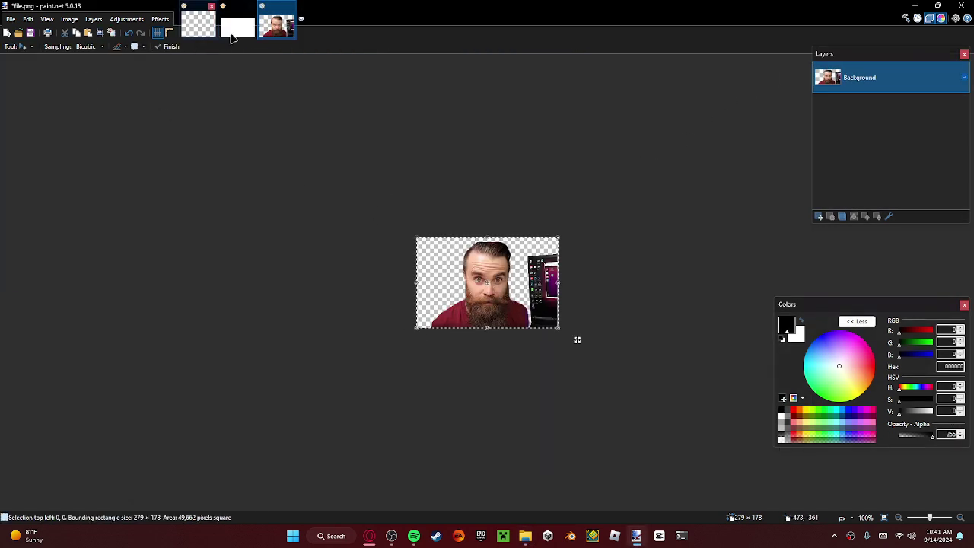
click(198, 24)
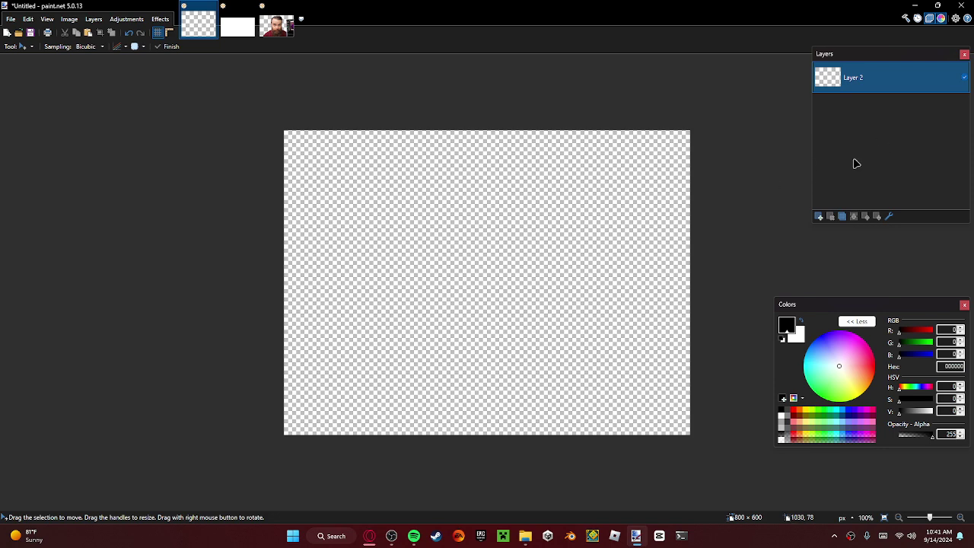
key(ctrl+v)
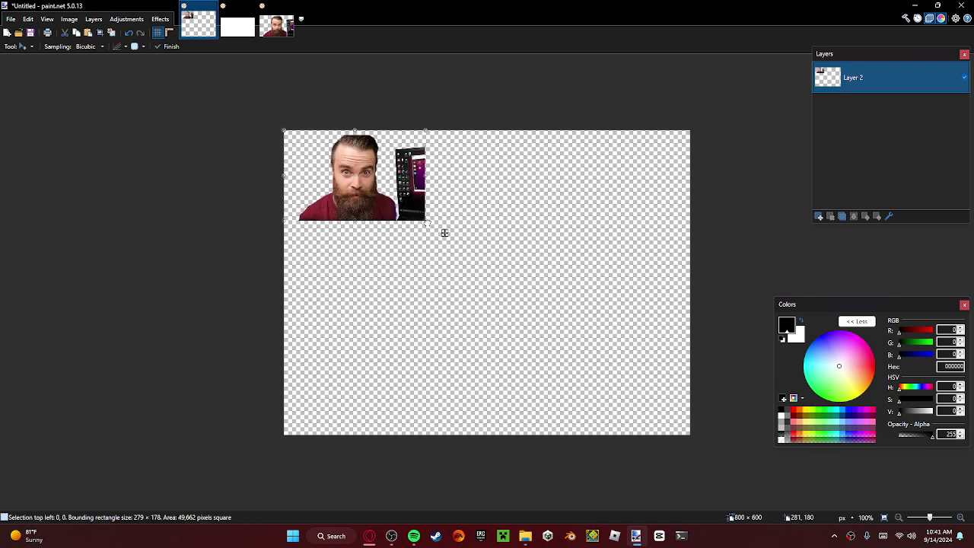
Step: On the 1280×720 image, swap Background for a transparent layer and paste the face
click(239, 6)
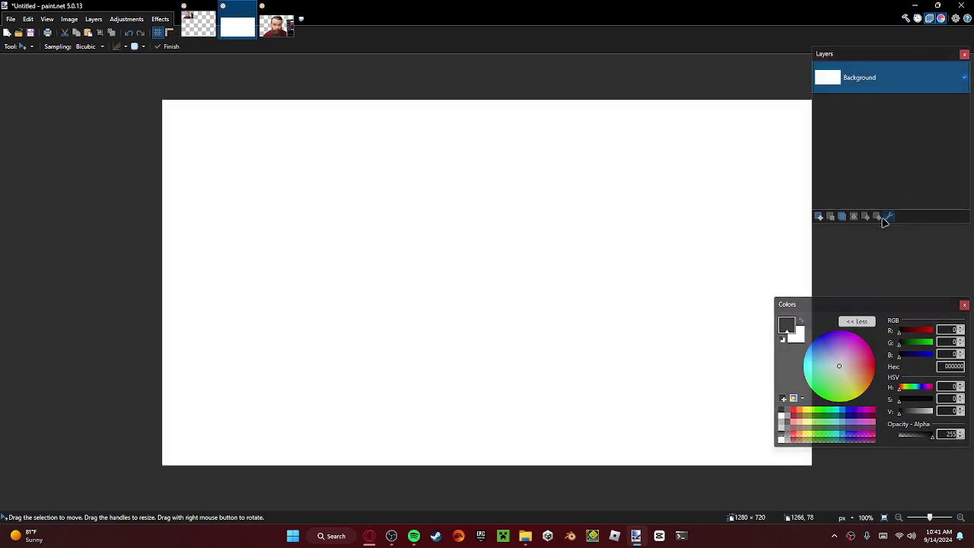
click(820, 216)
click(843, 110)
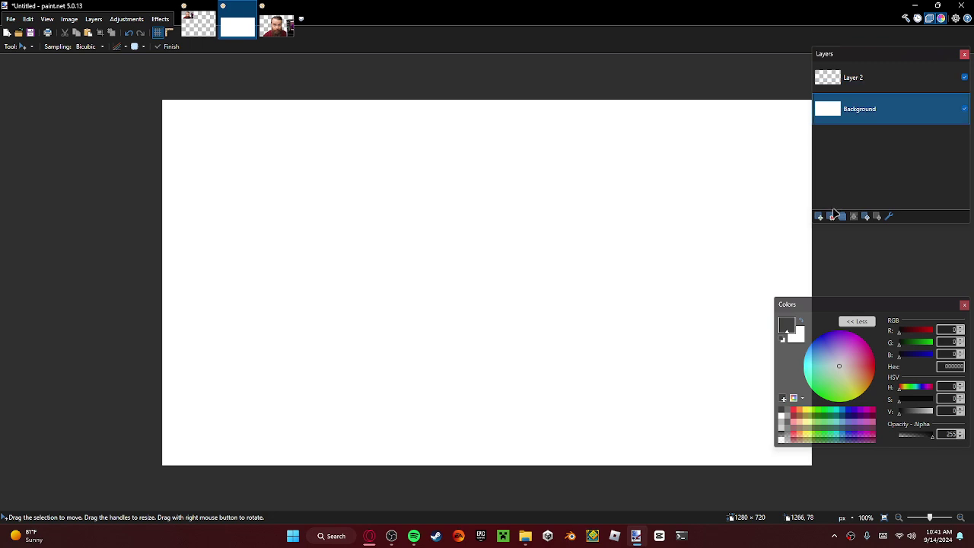
click(831, 216)
key(ctrl+v)
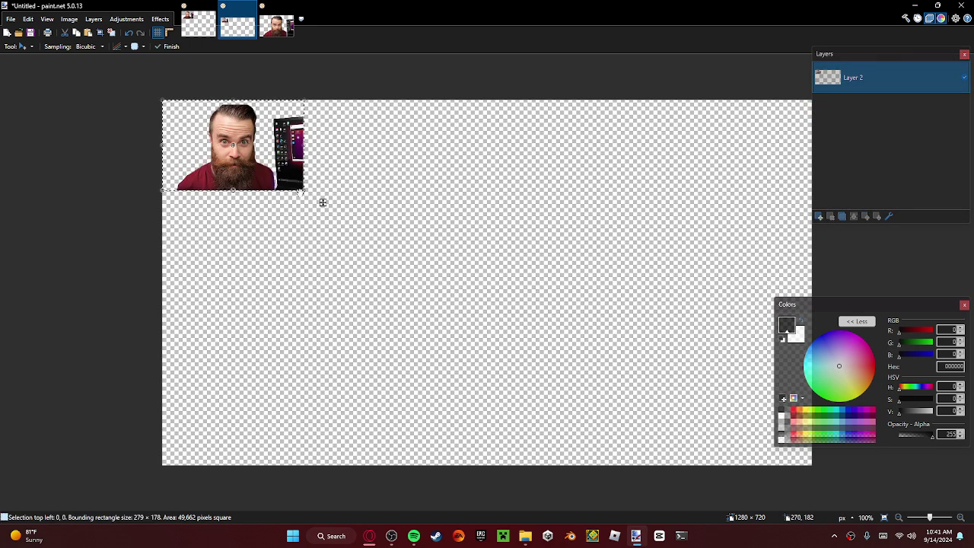
Step: Scale the pasted face up to about 988×625 and push it into the lower-left, partly off-canvas
drag(322, 202, 499, 317)
drag(438, 274, 410, 421)
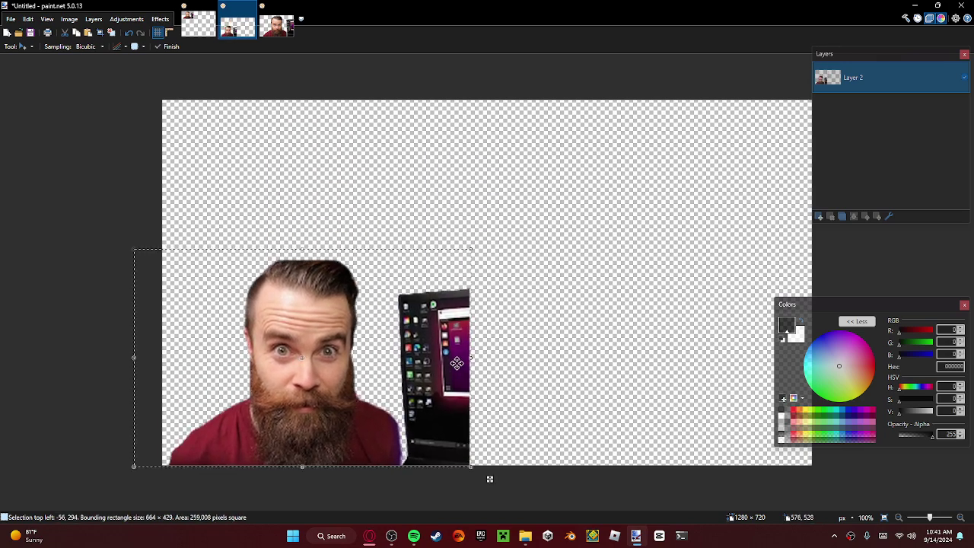
drag(471, 249, 635, 149)
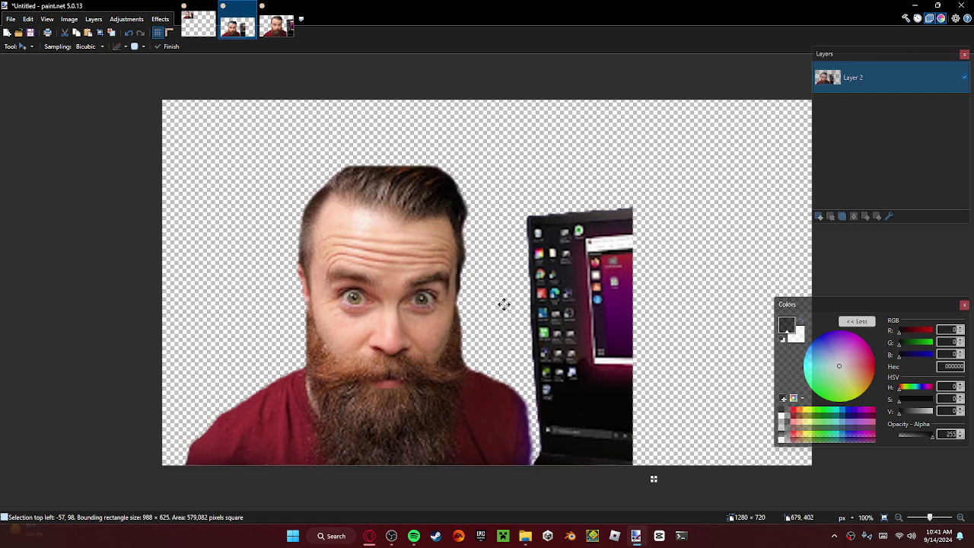
drag(502, 304, 407, 305)
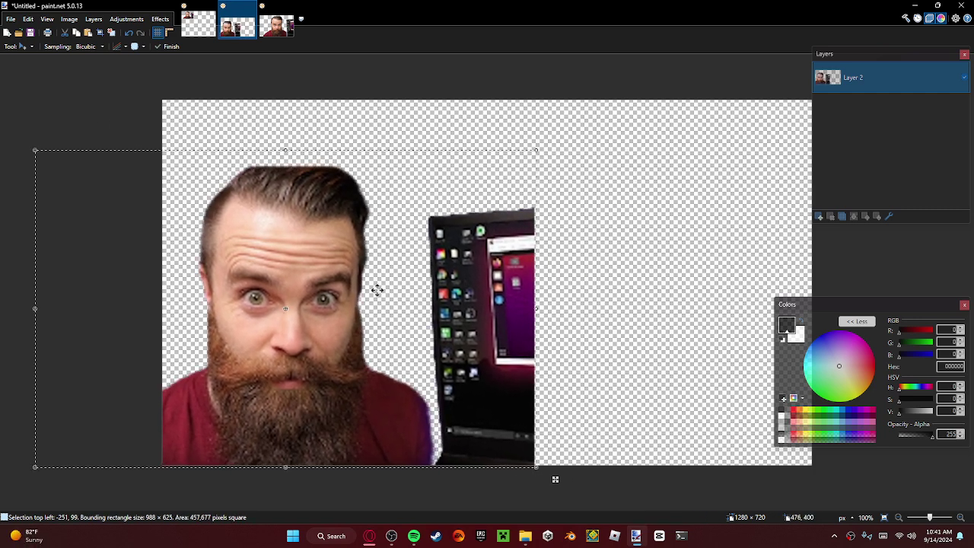
Step: Erase the monitor and stray stroke beside the face, then move the empty layer beneath the face layer
click(21, 47)
click(21, 60)
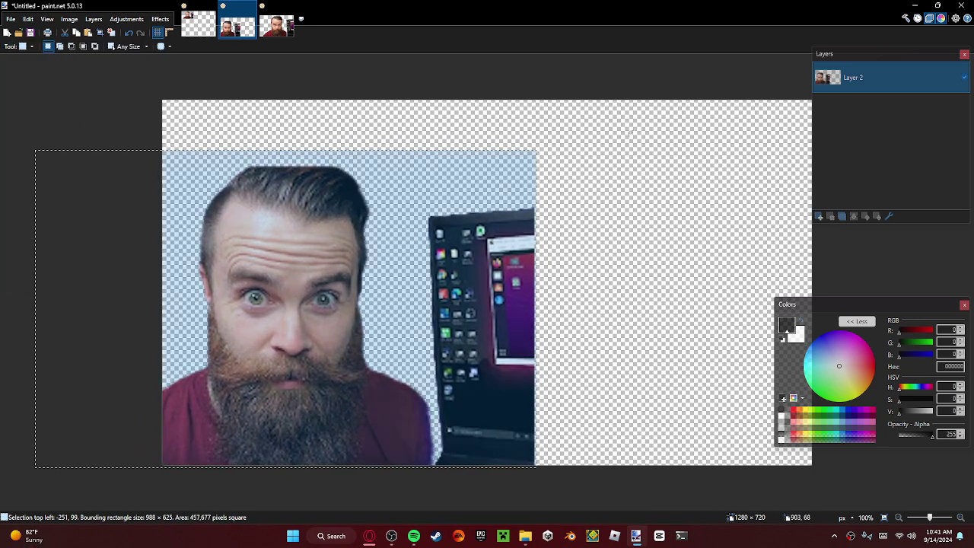
mouse_move(696, 134)
mouse_down()
mouse_move(489, 387)
mouse_move(432, 491)
mouse_up()
key(Delete)
mouse_move(499, 177)
mouse_down()
mouse_move(404, 321)
mouse_move(404, 338)
mouse_up()
key(Delete)
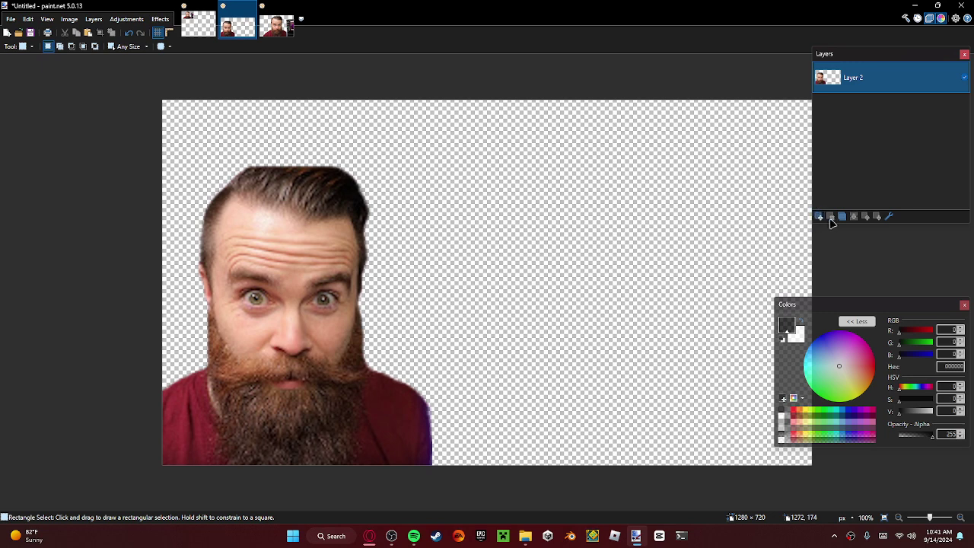
drag(860, 78, 855, 160)
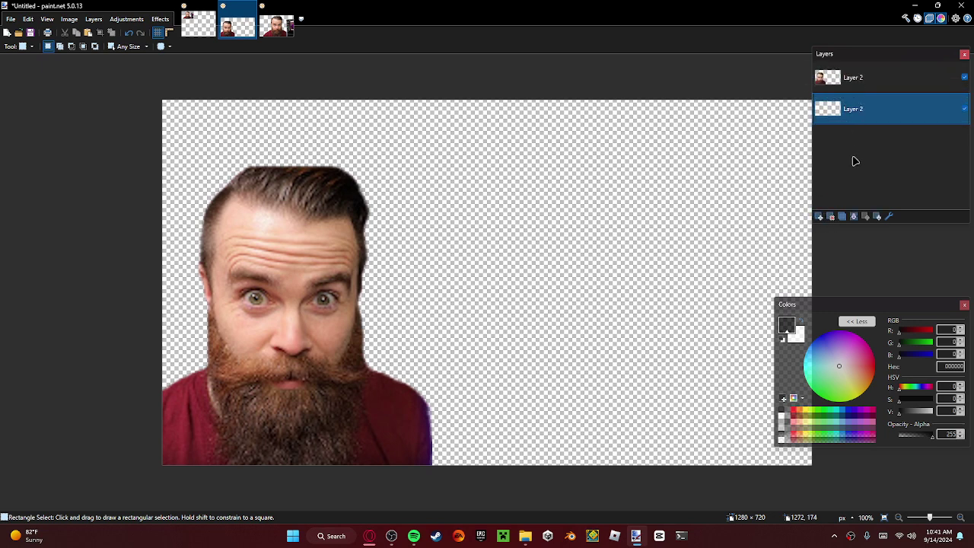
mouse_move(364, 542)
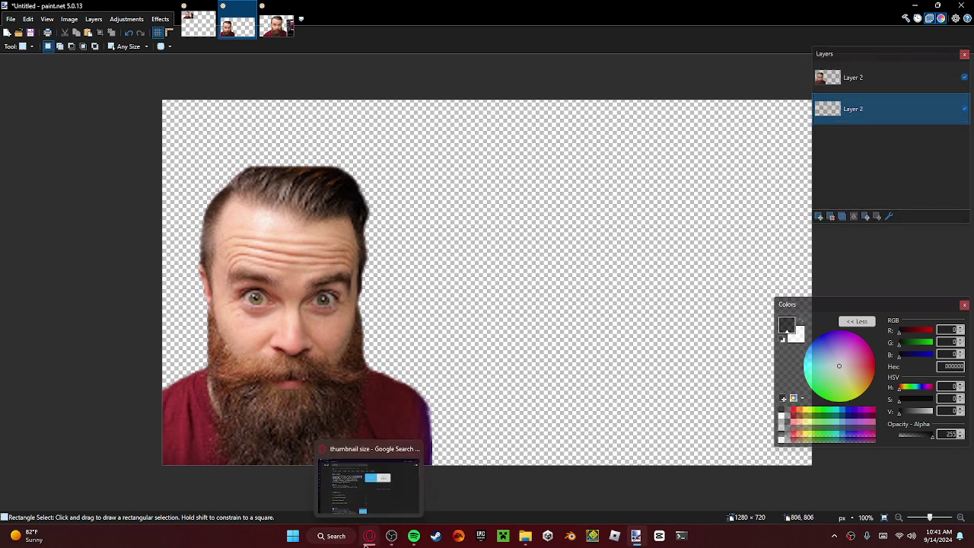
click(370, 537)
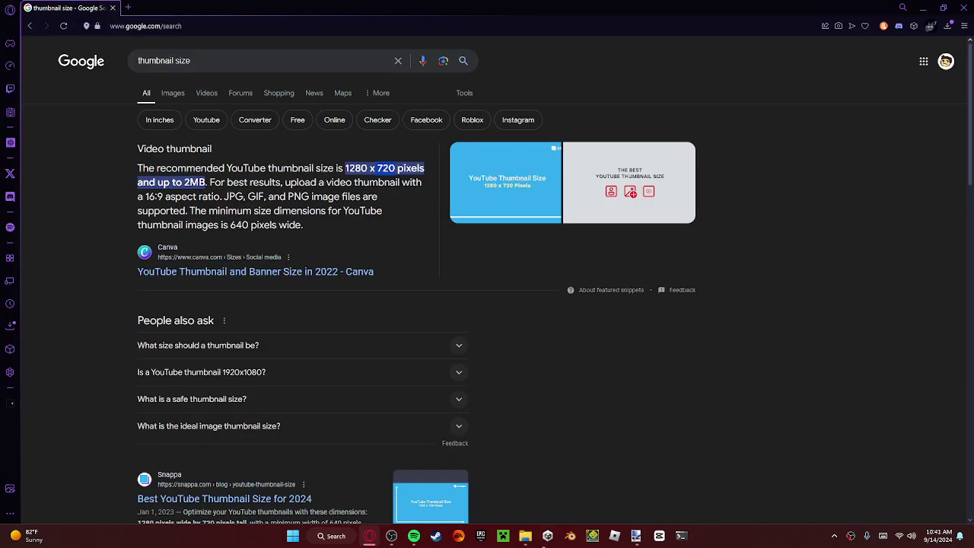
click(522, 535)
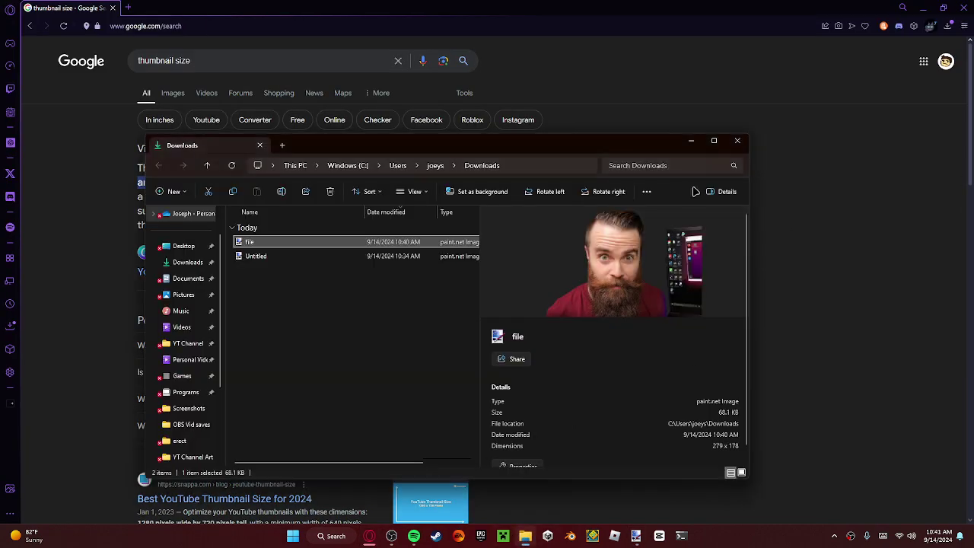
click(735, 147)
mouse_move(636, 536)
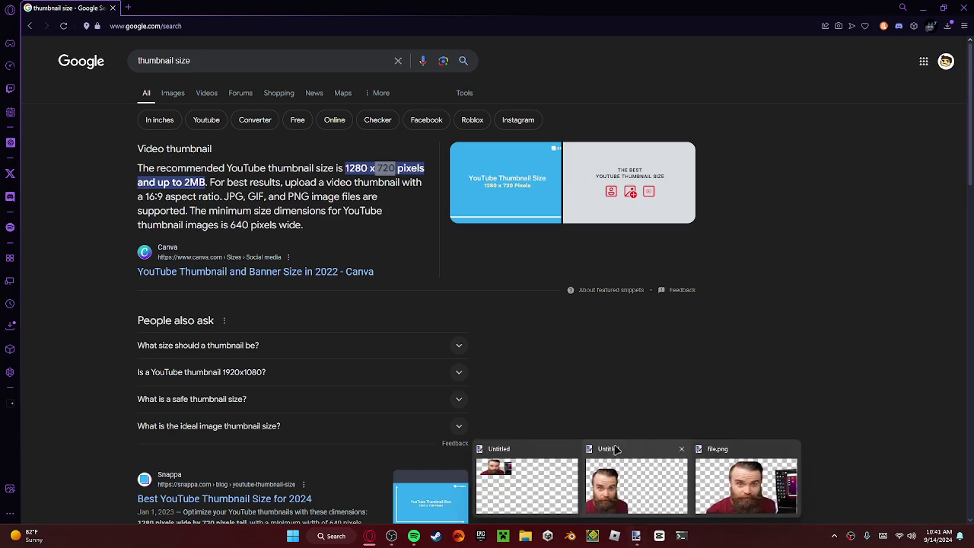
click(673, 496)
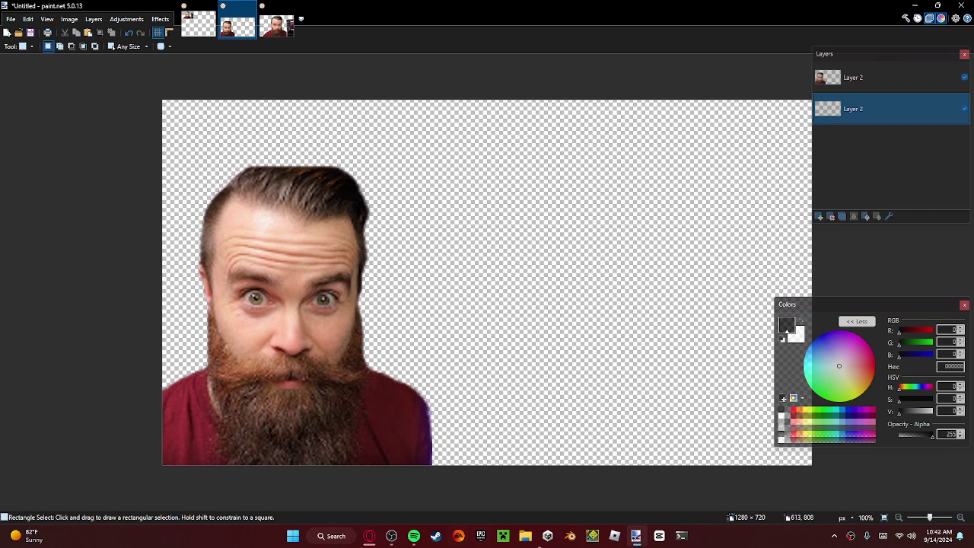
click(595, 536)
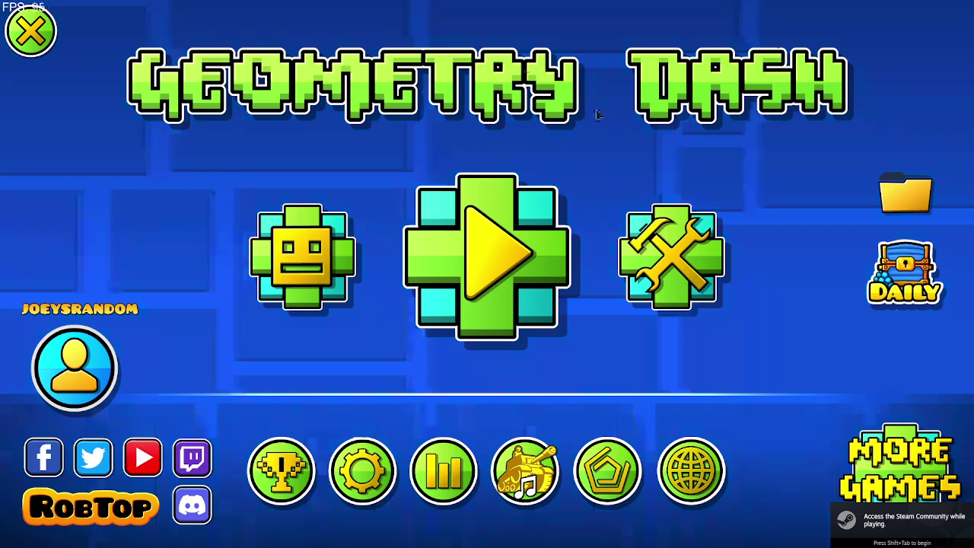
Step: Search online levels for 'IASP' and open the ISpyWithMyLittleEye level page
click(723, 254)
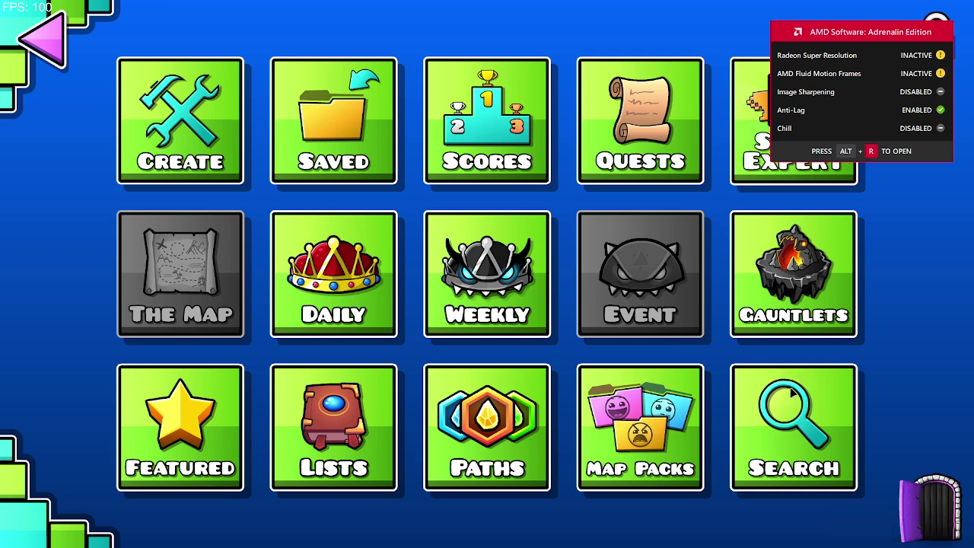
click(793, 426)
click(426, 45)
text(IASP)
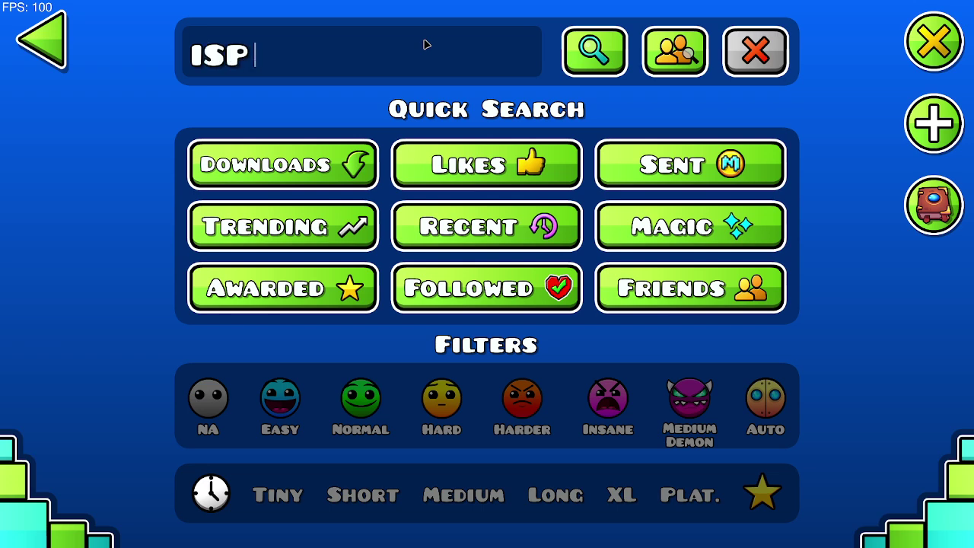
click(590, 42)
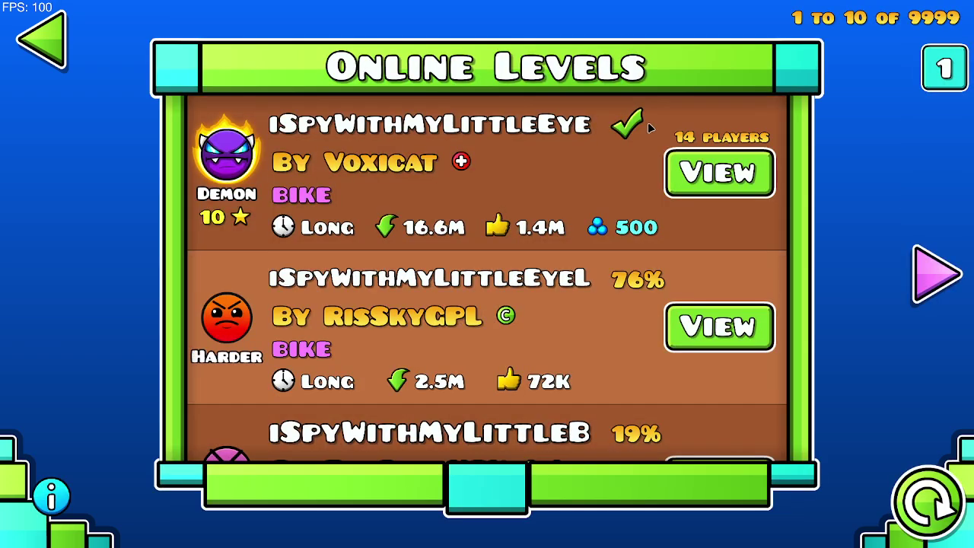
click(718, 169)
Step: Play the level for a couple of attempts, then exit back to the online levels menu
click(487, 187)
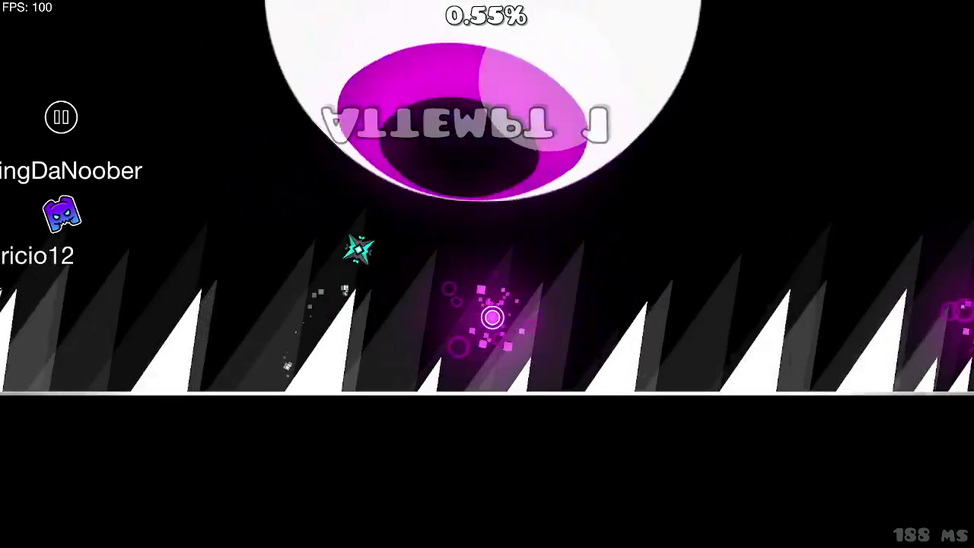
key(Escape)
key(Escape)
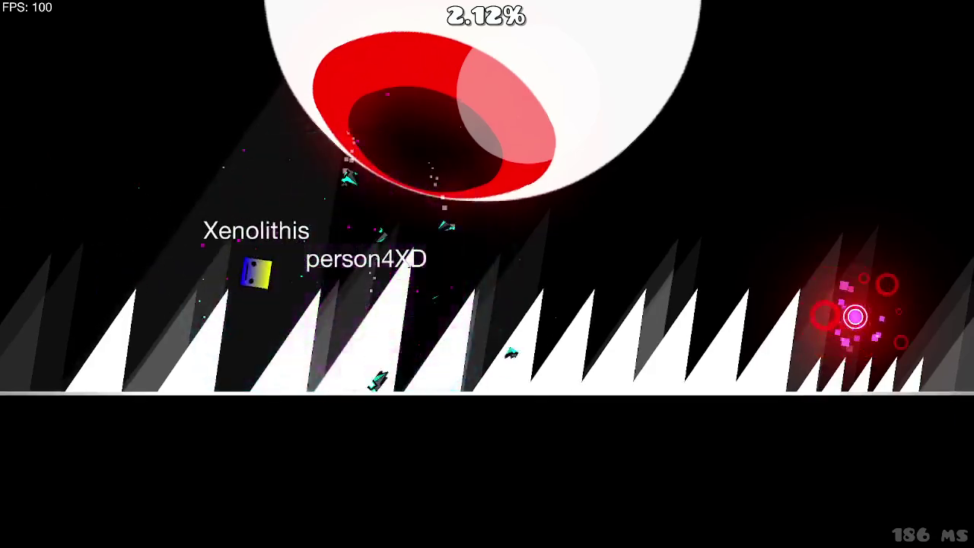
key(Escape)
click(539, 350)
key(Escape)
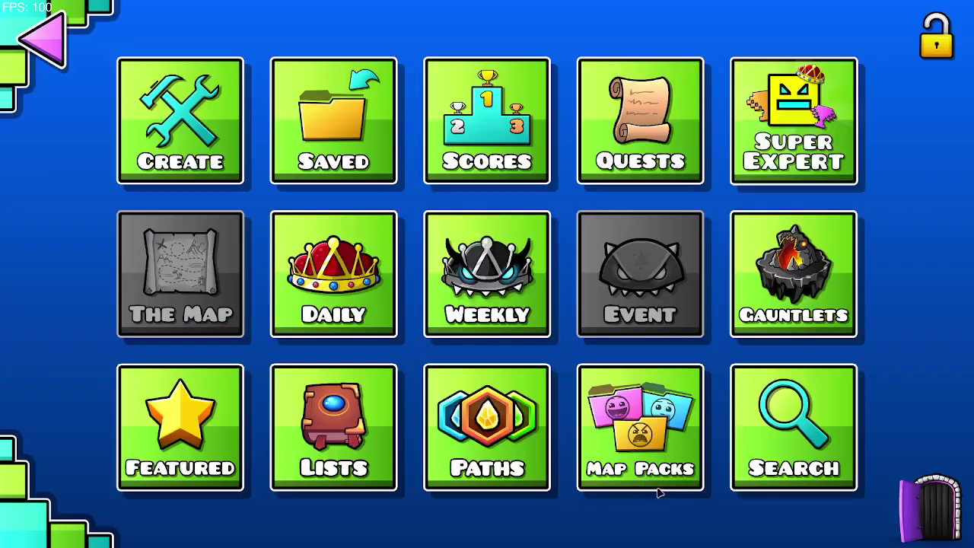
Step: Leave the Globed multiplayer server and return to the main menu
key(Escape)
click(688, 471)
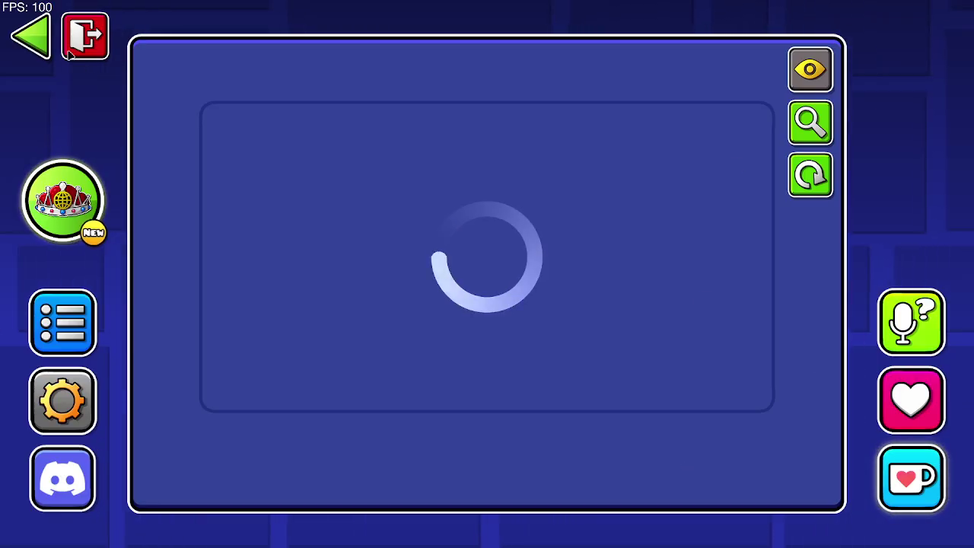
key(Escape)
click(591, 352)
key(Escape)
Step: Search online levels for 'ISPY' and open the iSpyWithMyLittleEye level page
click(718, 274)
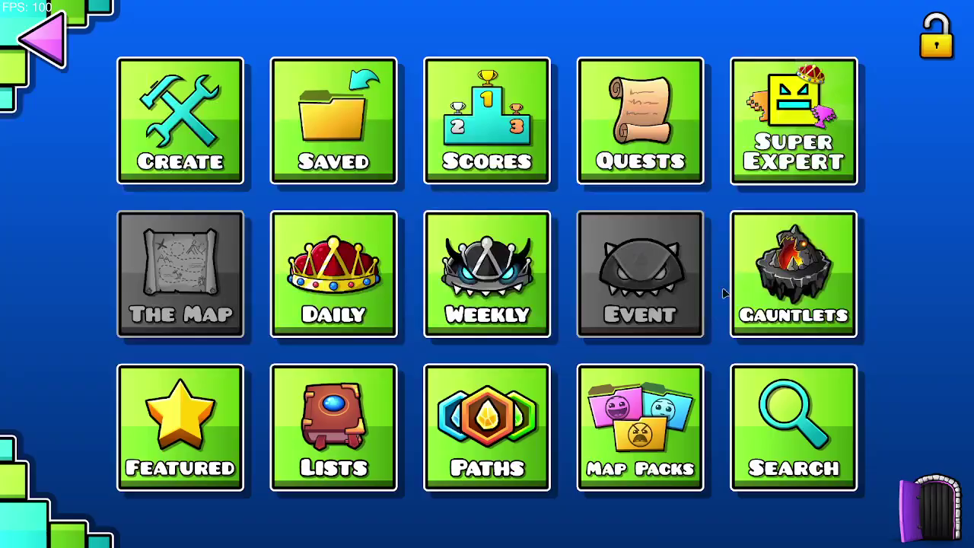
click(790, 449)
click(430, 71)
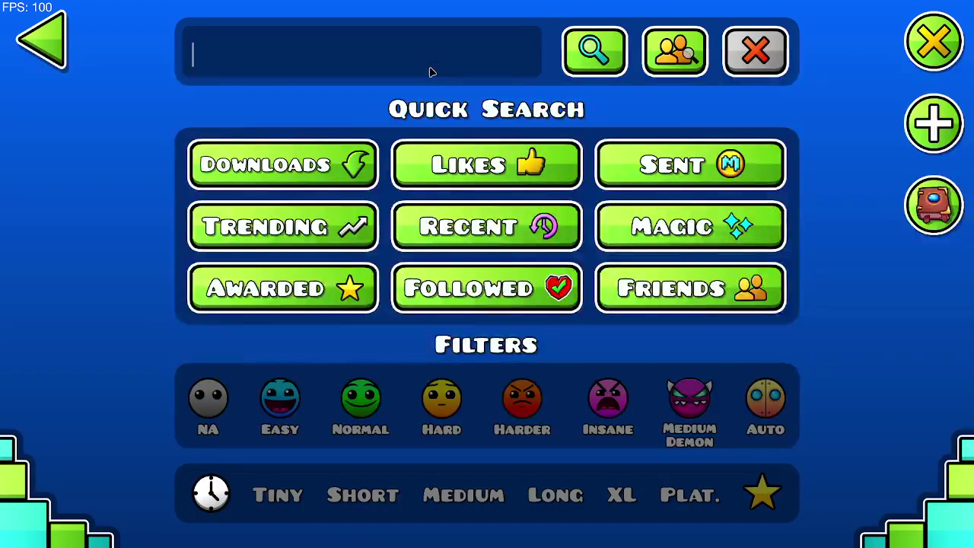
click(592, 59)
click(717, 172)
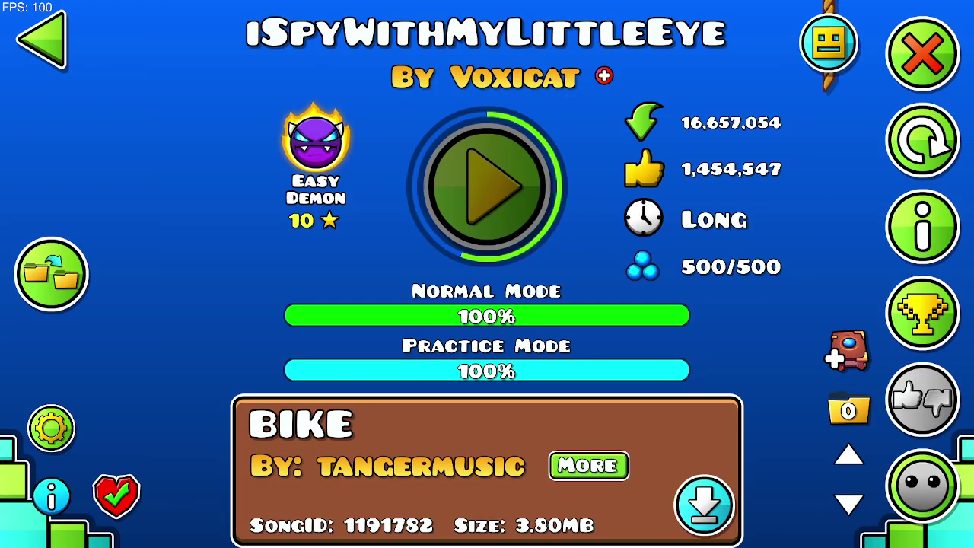
Step: Play the level, pause and resume, then snip the gameplay area to the clipboard
click(487, 185)
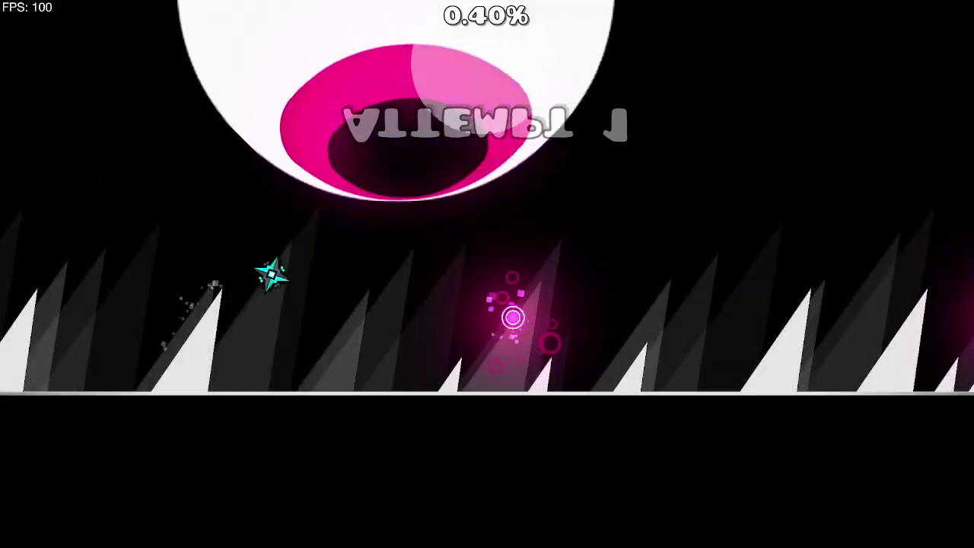
key(space)
key(Escape)
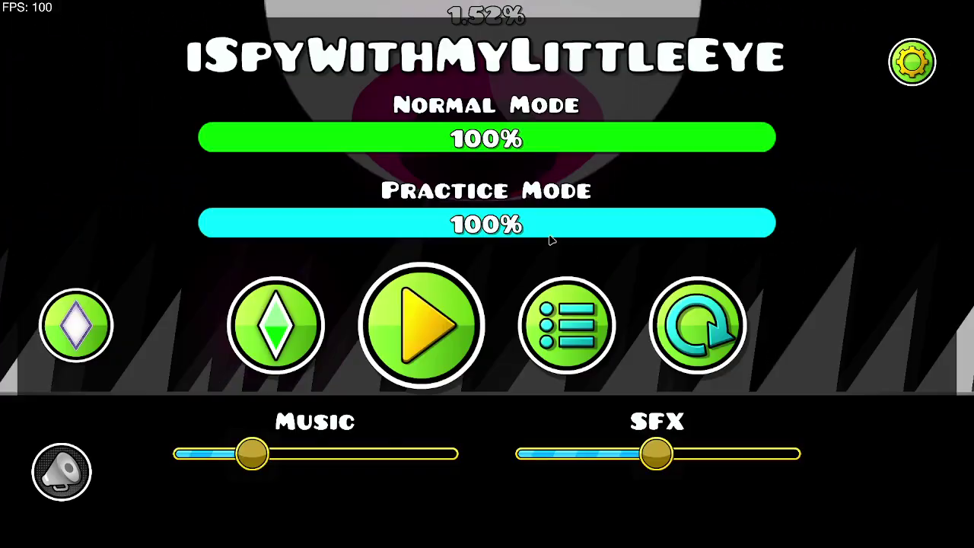
click(434, 337)
key(super+shift+s)
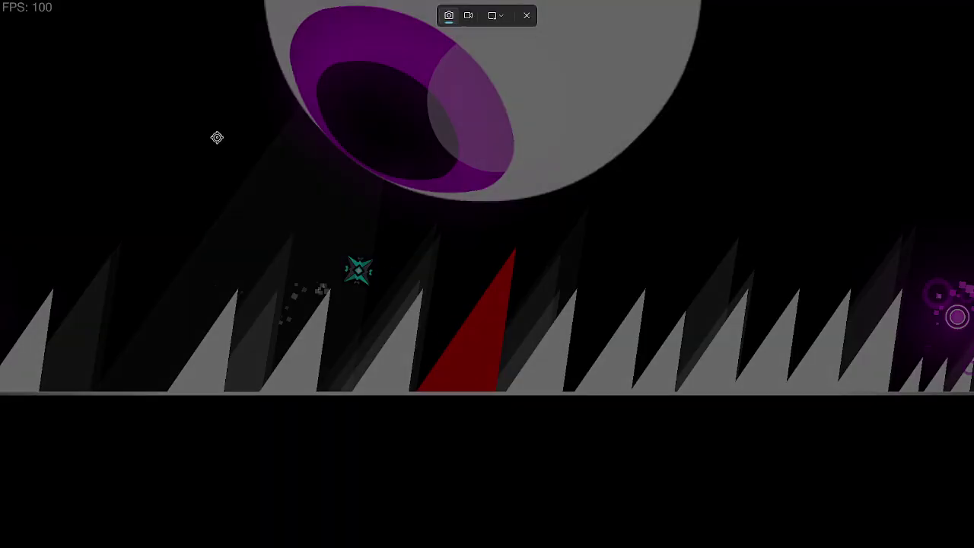
mouse_move(4, 3)
mouse_down()
mouse_move(672, 243)
mouse_move(715, 426)
mouse_up()
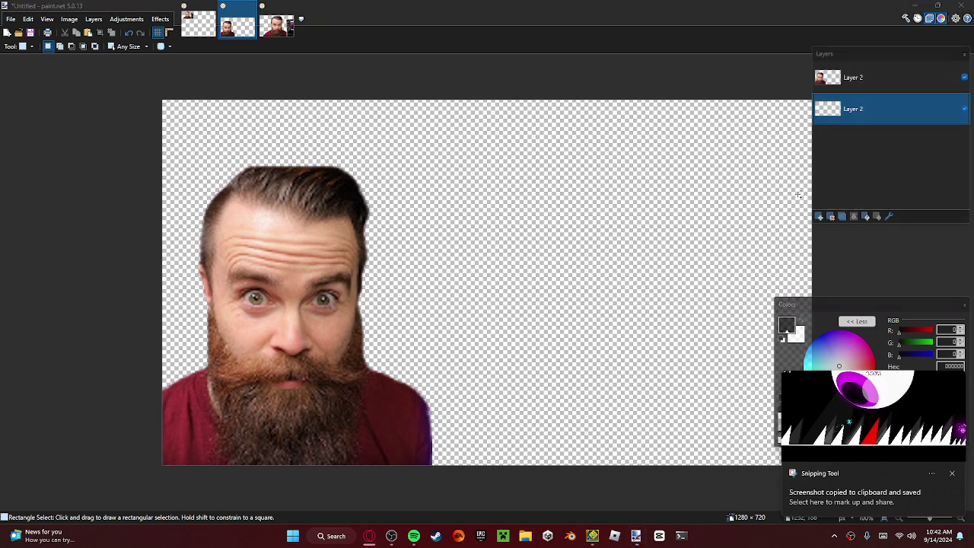
Step: Open the newest gameplay screenshot from Pictures > Screenshots in paint.net
click(10, 20)
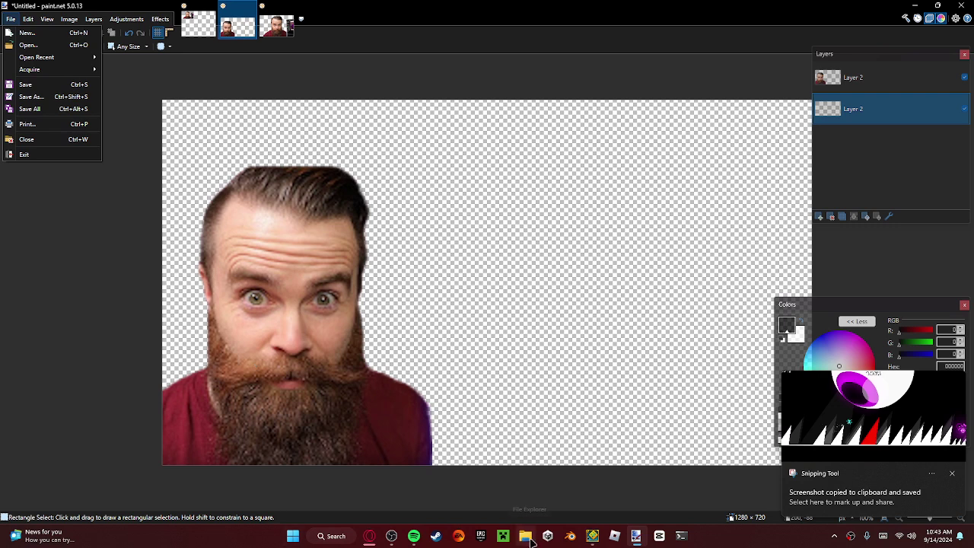
click(69, 46)
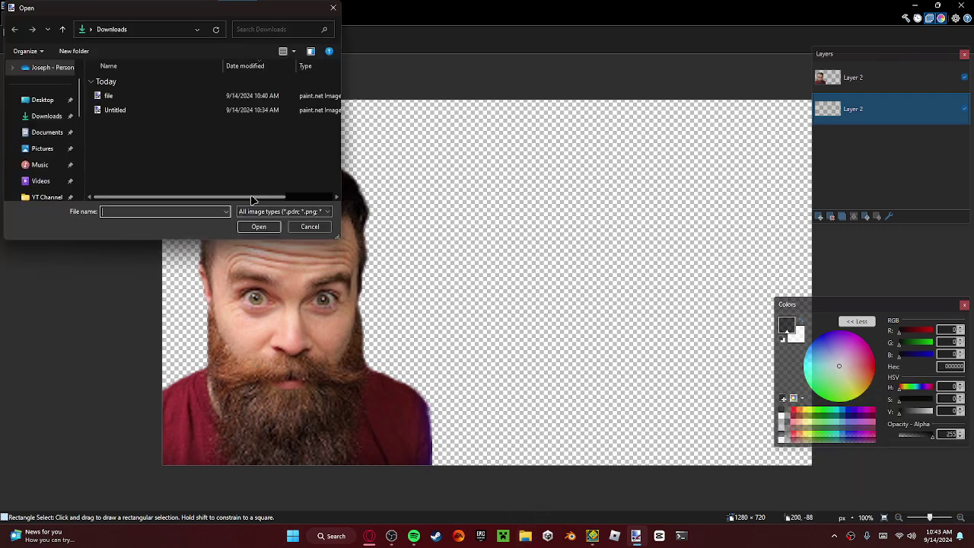
click(42, 148)
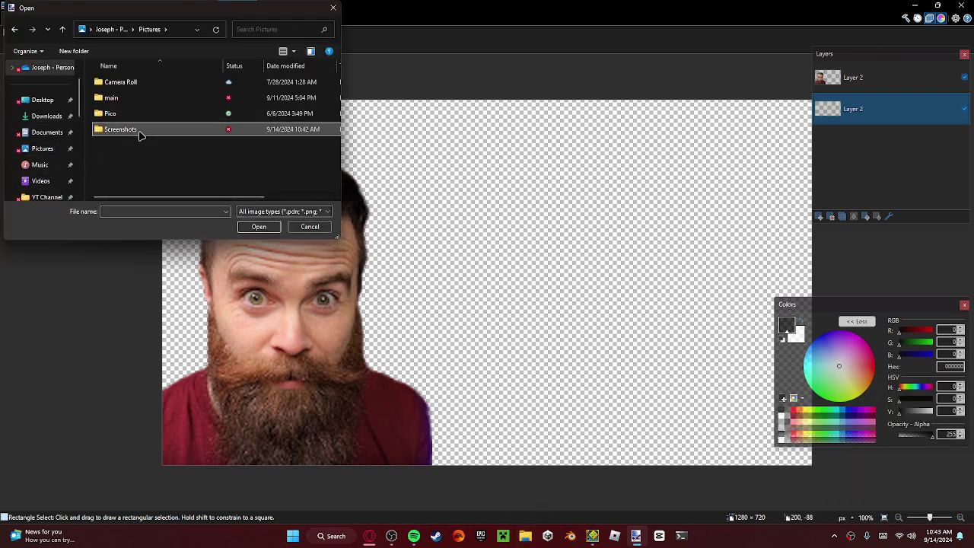
double_click(120, 129)
click(180, 189)
click(272, 227)
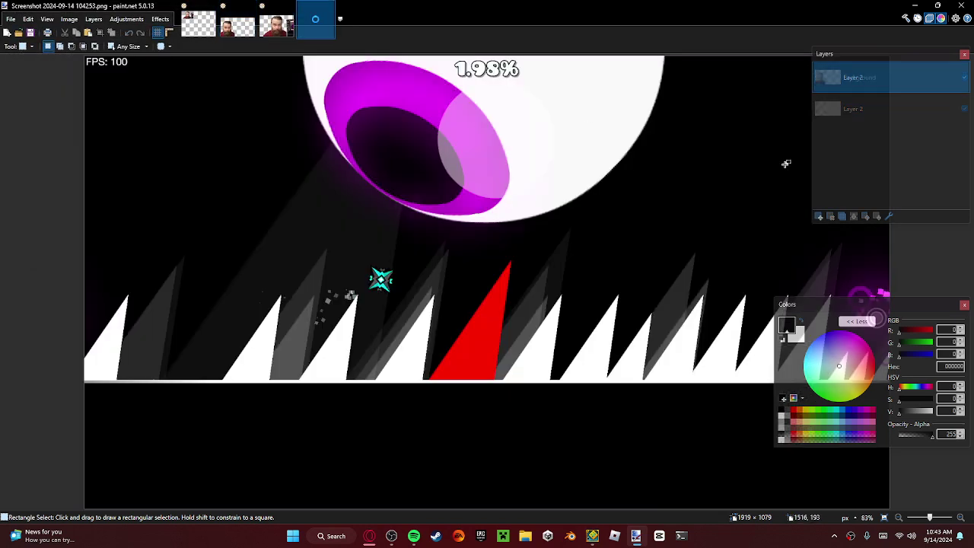
Step: Select the whole screenshot and paste it into the 1280×720 thumbnail image
click(22, 46)
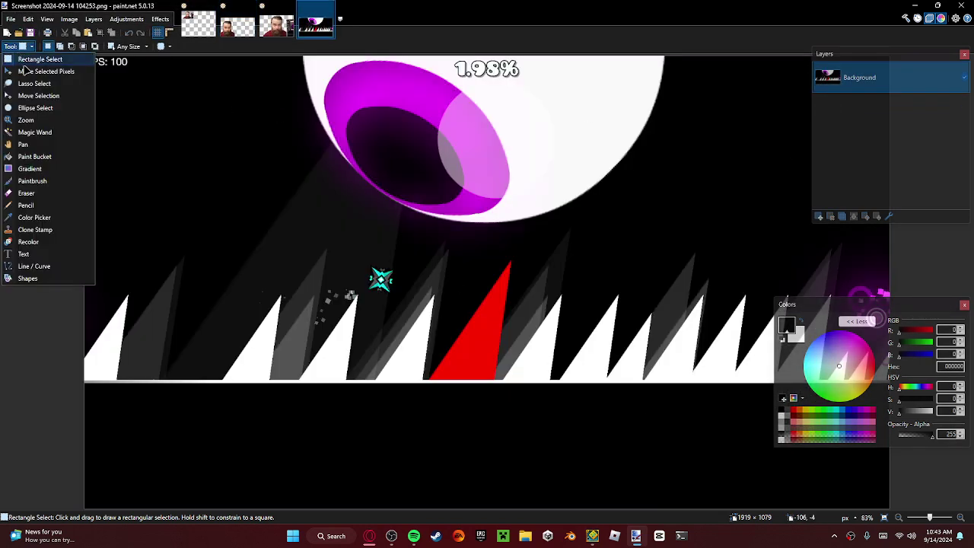
click(30, 59)
key(ctrl+a)
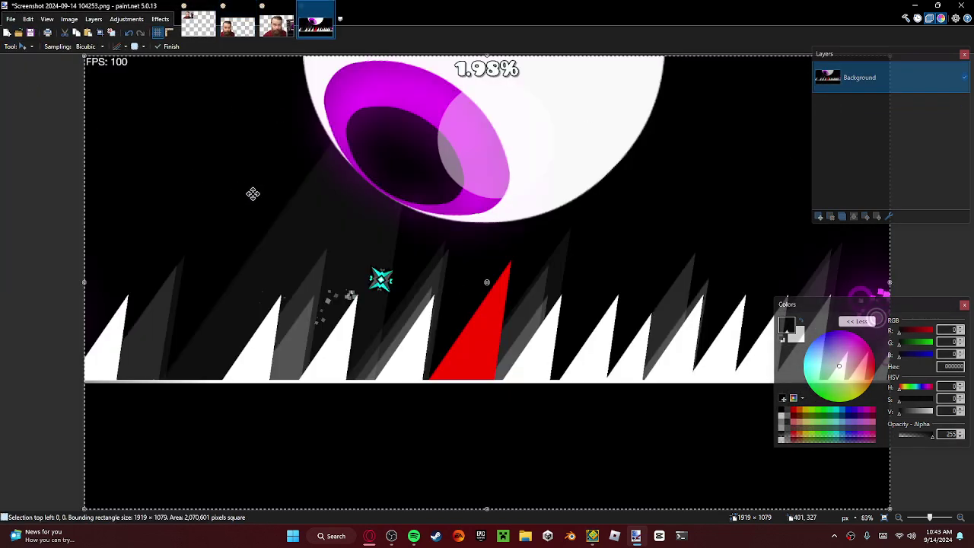
click(199, 23)
key(ctrl+Tab)
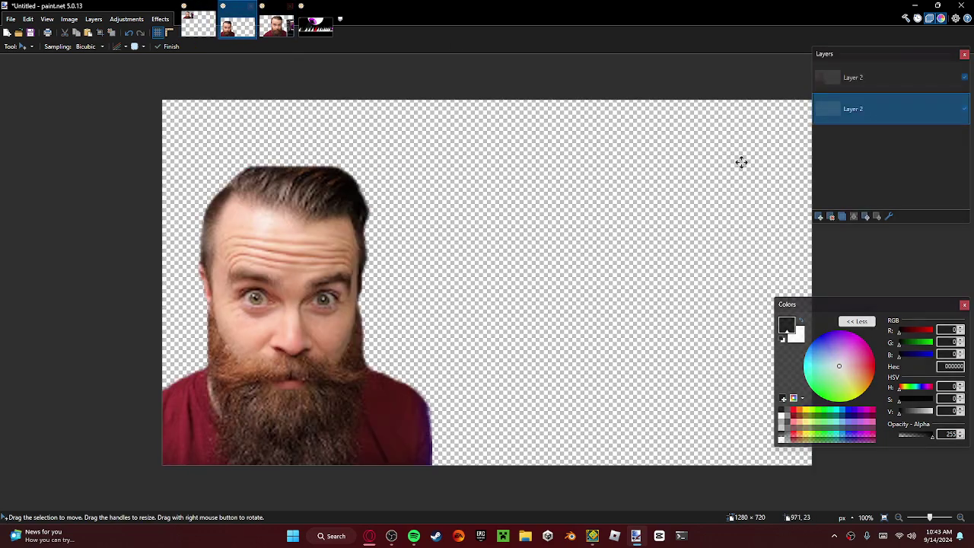
key(ctrl+v)
Step: Keep the canvas size, shrink the pasted screenshot and tilt it about -4.84°
click(471, 323)
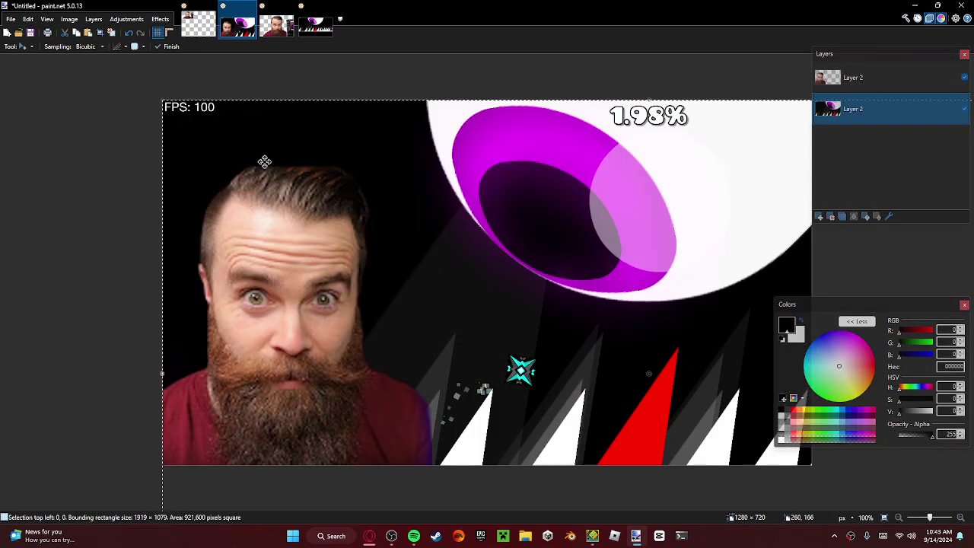
drag(162, 101, 585, 386)
drag(646, 428, 323, 246)
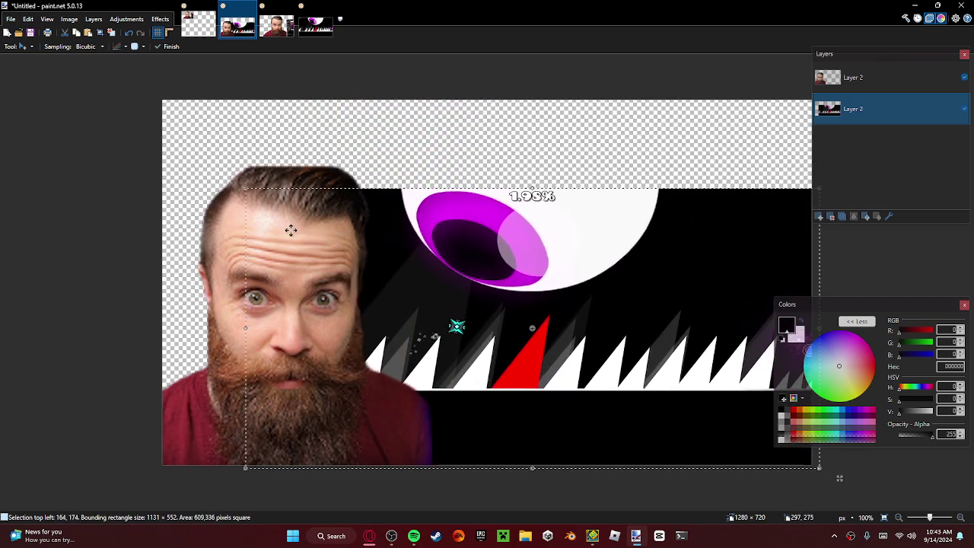
drag(245, 188, 114, 65)
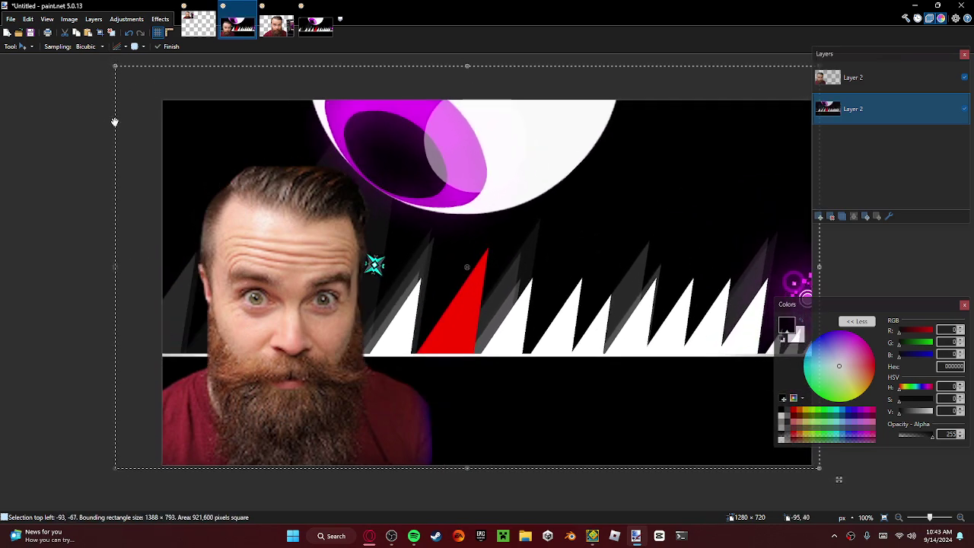
drag(96, 130, 179, 146)
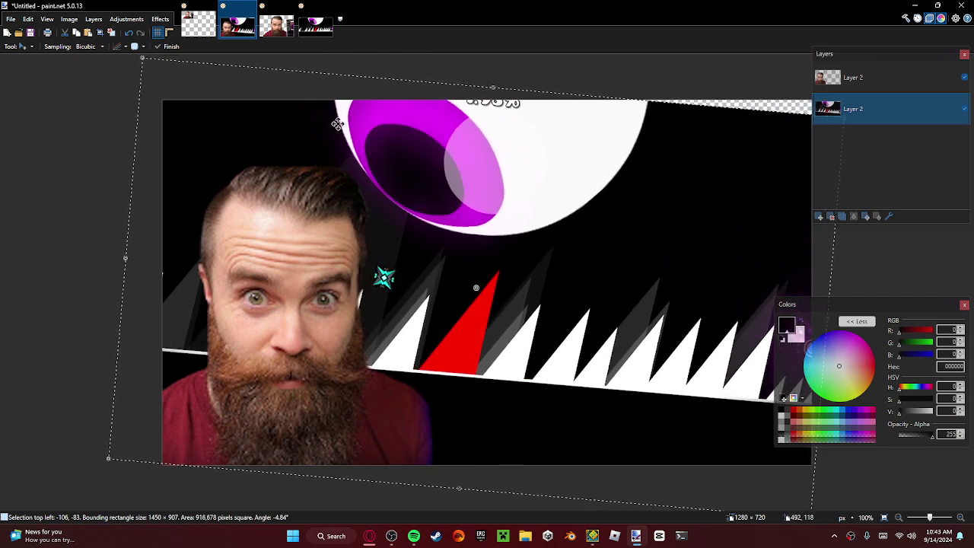
Step: Enlarge and reposition the tilted screenshot to about 1685×1103 so it covers the canvas
drag(142, 59, 4, 9)
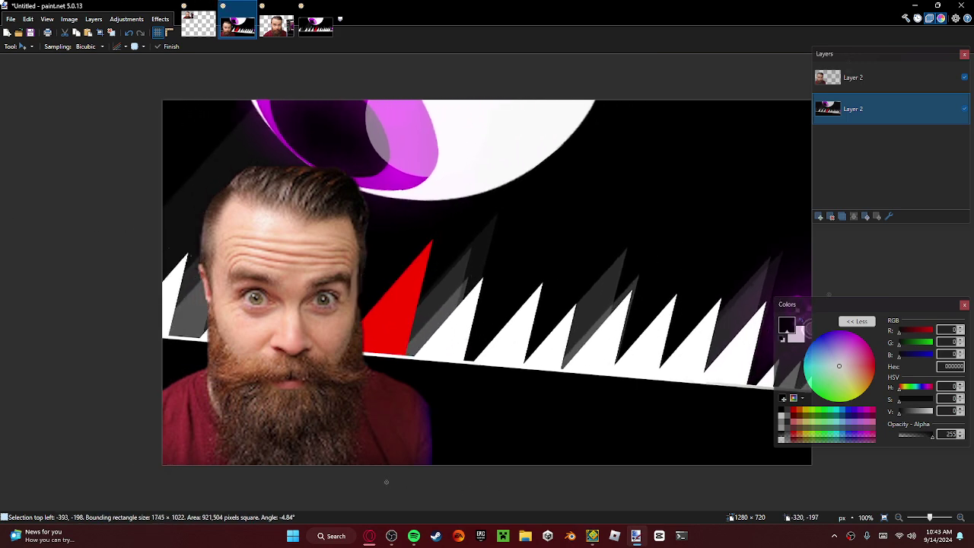
drag(473, 290, 542, 316)
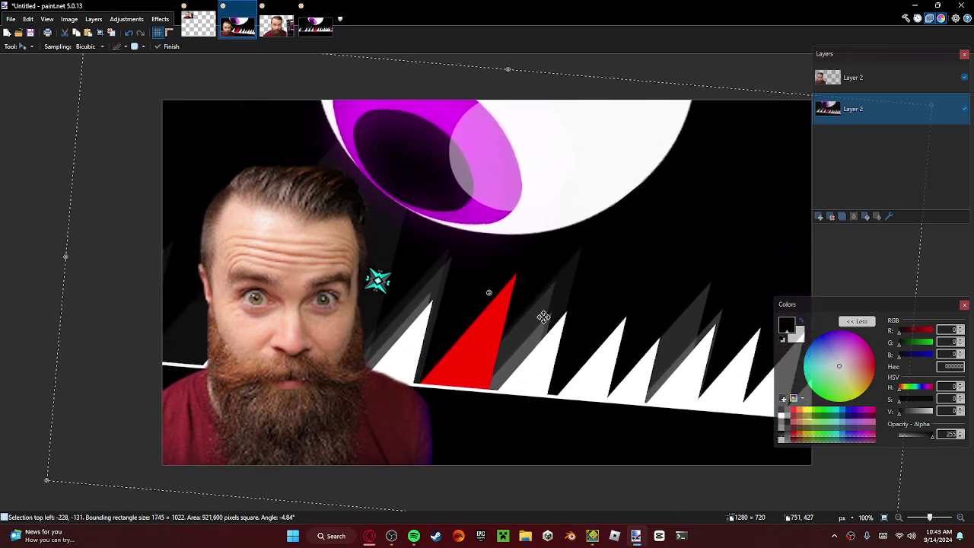
drag(663, 310, 374, 344)
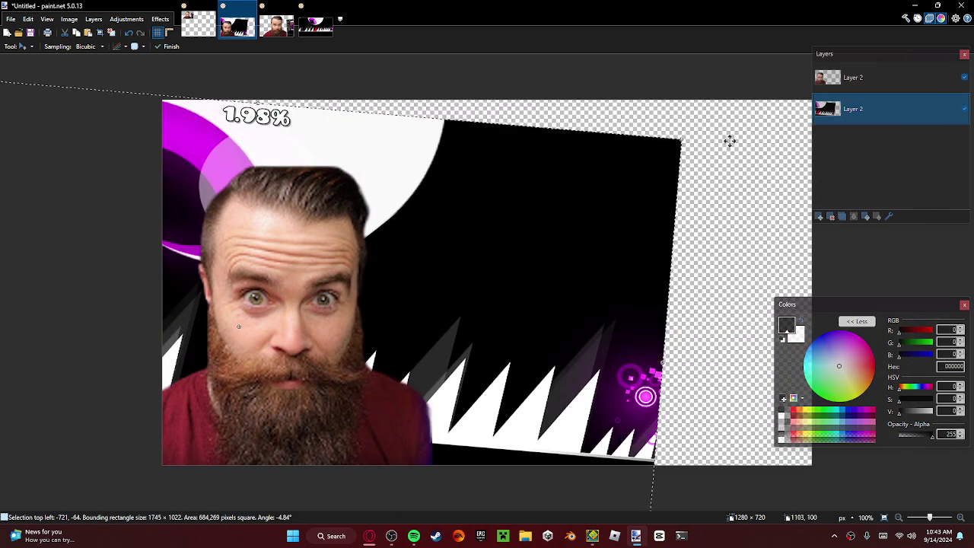
drag(681, 139, 647, 2)
drag(561, 203, 563, 142)
drag(700, 121, 847, 143)
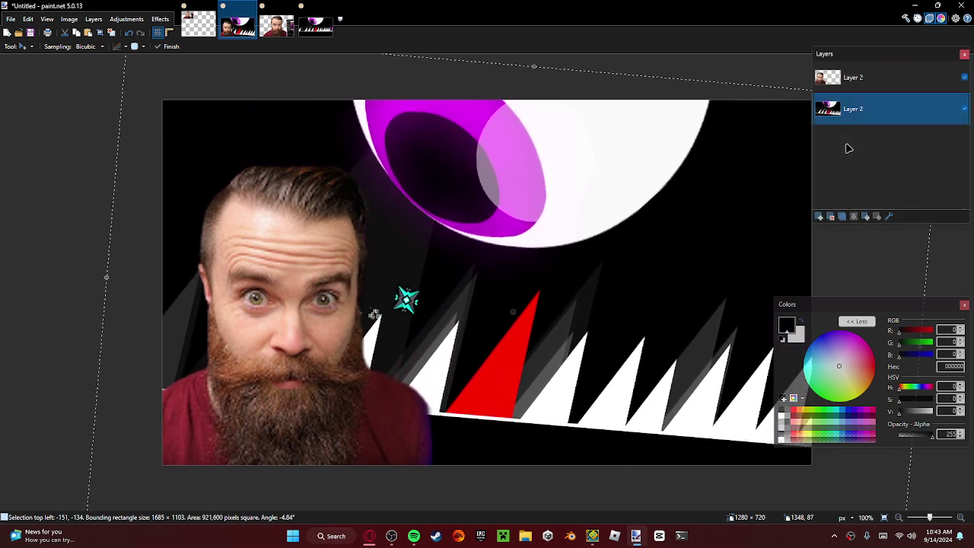
click(26, 46)
Step: Add a new Layer 3 below the face and undo the stray grey brush strokes on it
click(45, 61)
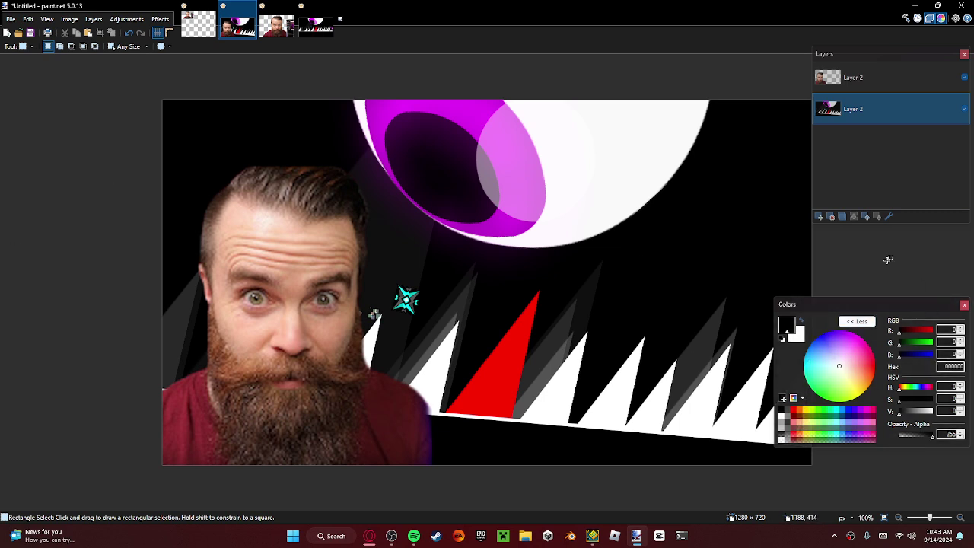
click(819, 217)
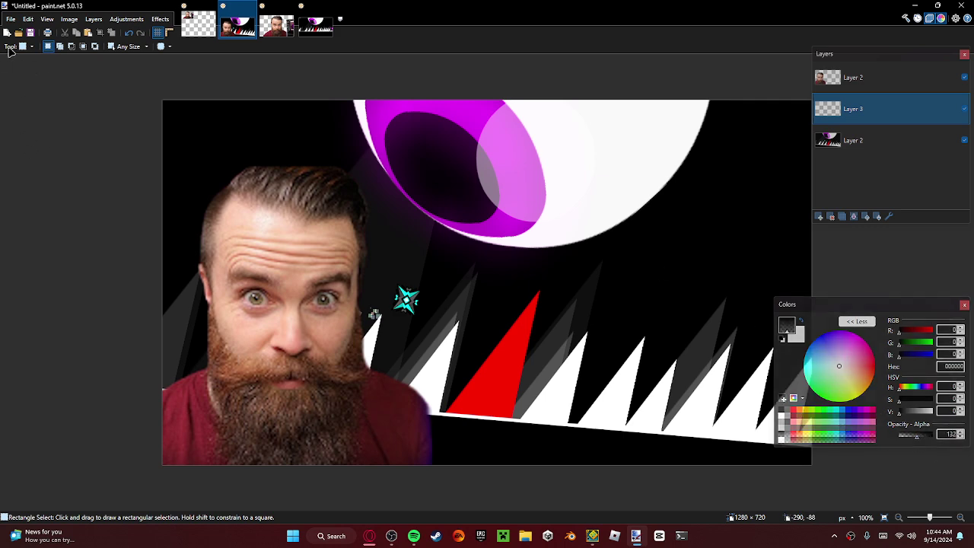
click(28, 46)
click(30, 186)
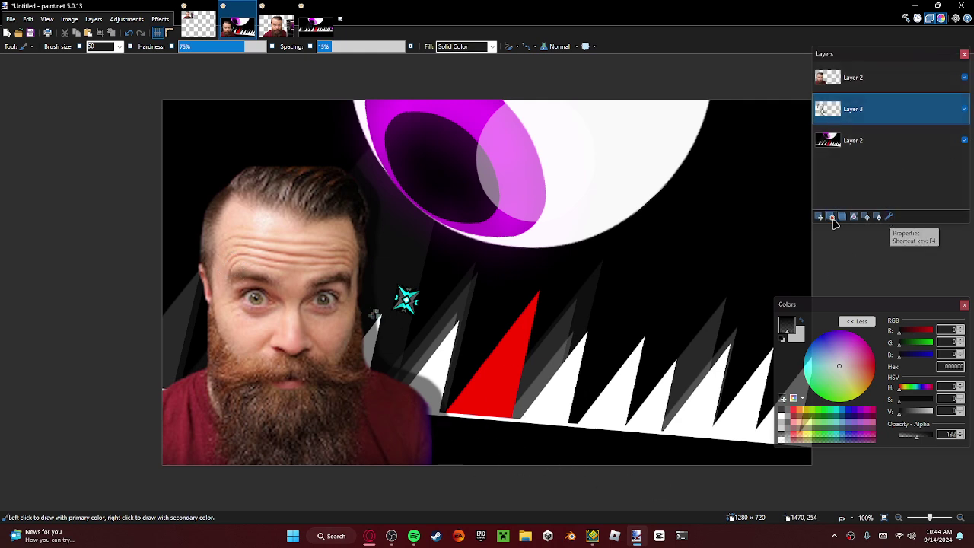
click(10, 47)
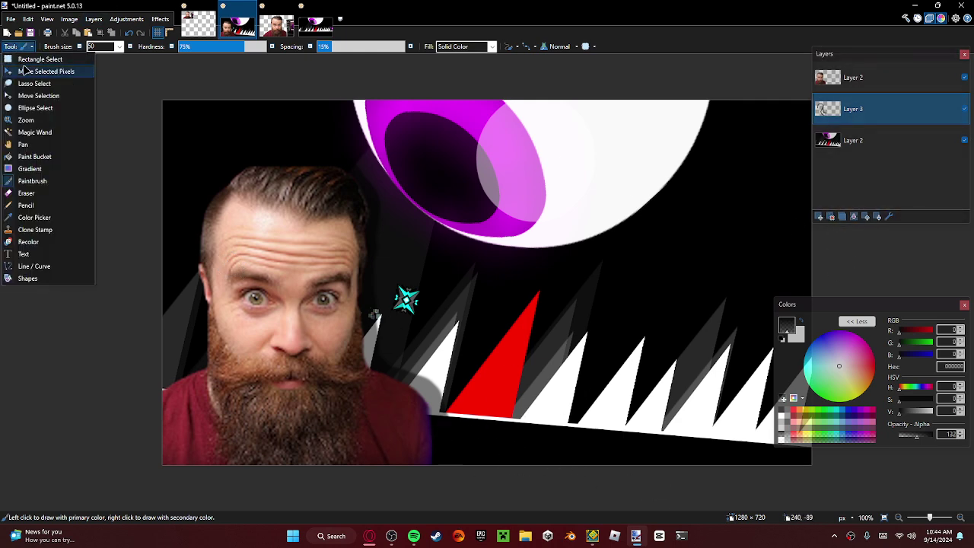
click(30, 70)
key(ctrl+a)
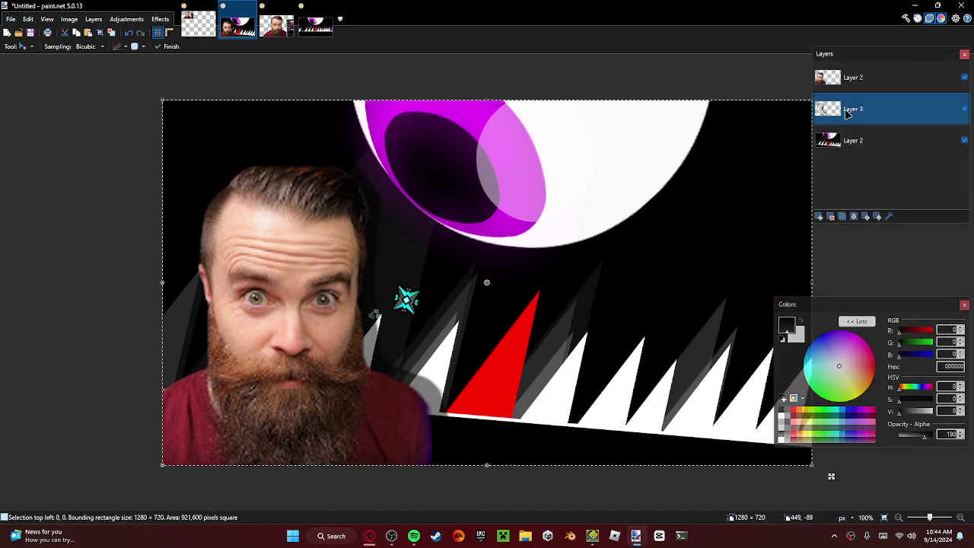
key(ctrl+z)
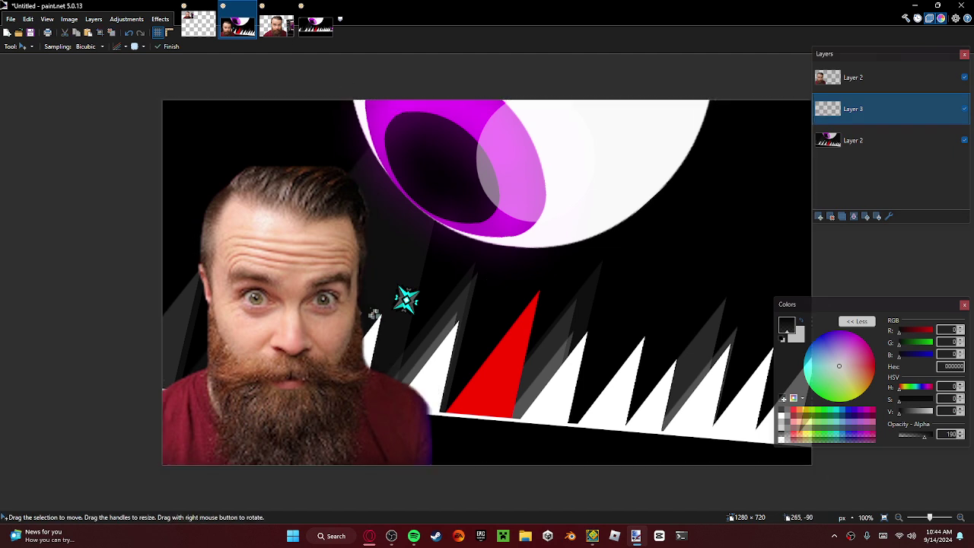
Step: Brush a translucent black shadow along the beard's edge on Layer 3
click(14, 47)
click(57, 178)
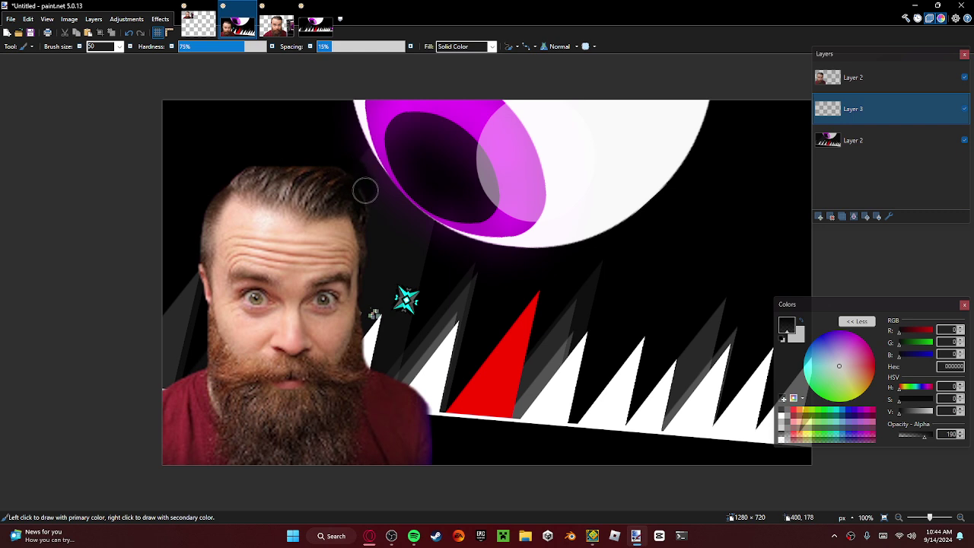
mouse_move(363, 297)
mouse_down()
mouse_move(372, 359)
mouse_move(416, 384)
mouse_move(438, 429)
mouse_up()
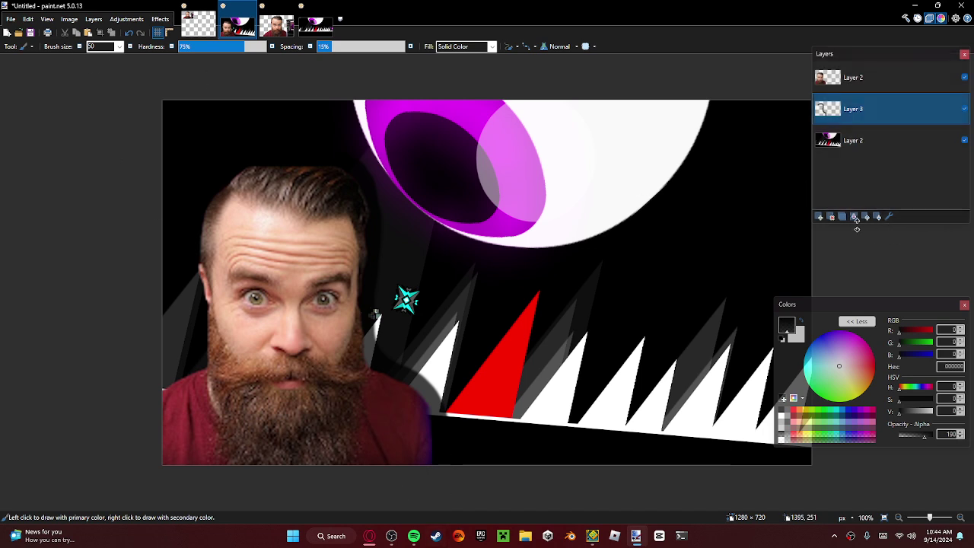
Step: Add a new layer at the top of the stack and pick a hot-pink brush colour
click(820, 216)
drag(893, 109, 893, 76)
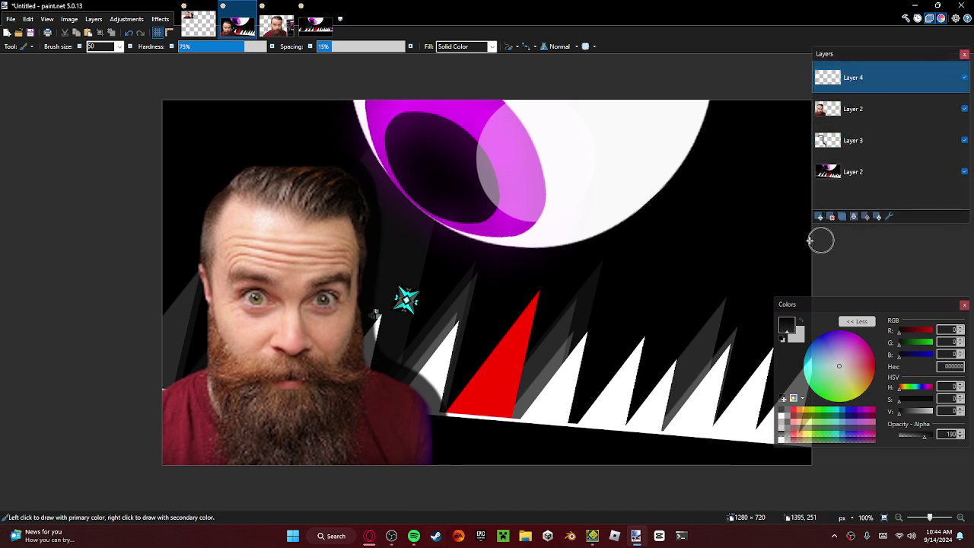
click(26, 48)
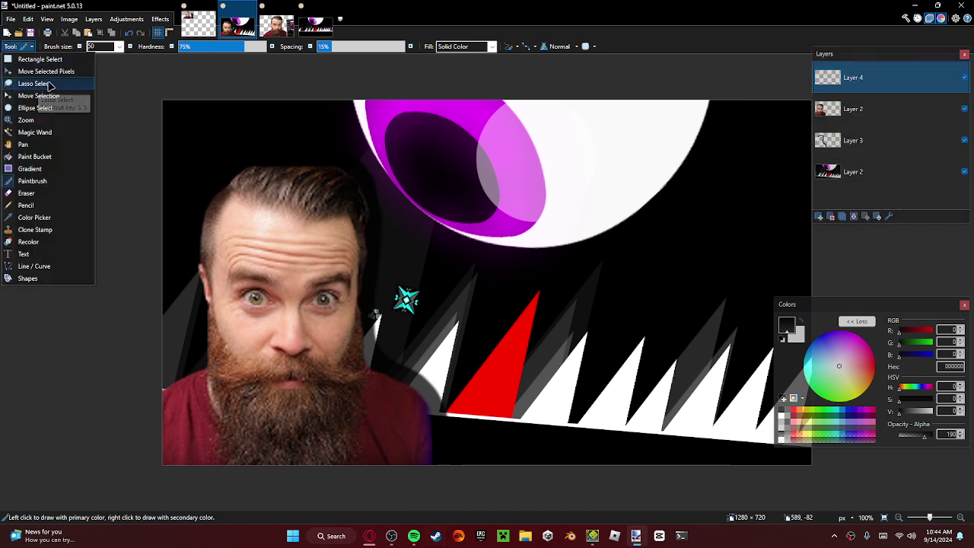
click(868, 290)
click(868, 352)
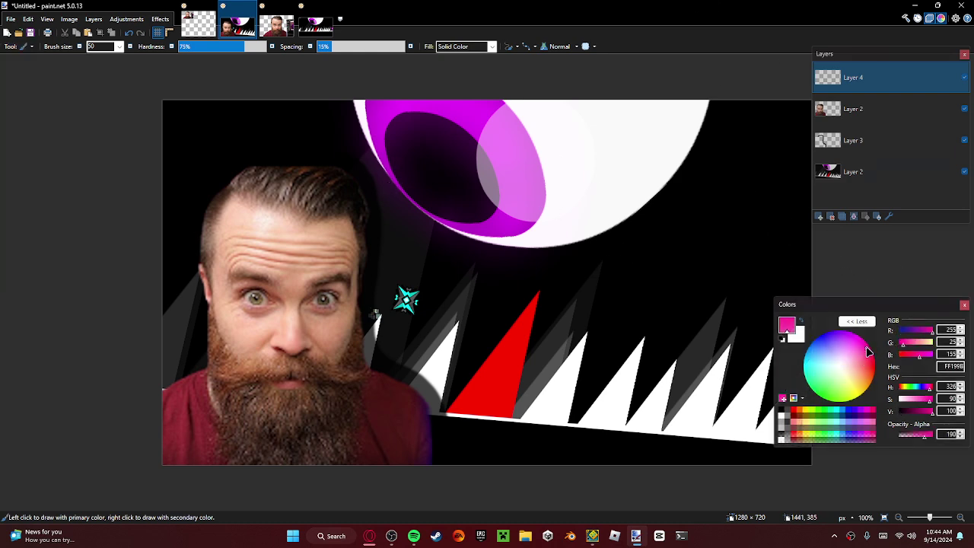
drag(870, 360, 870, 352)
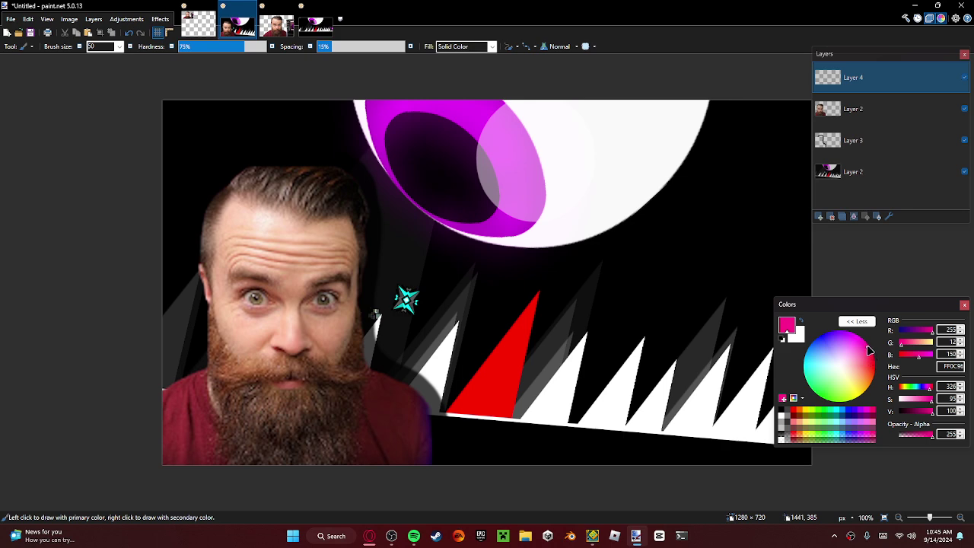
drag(871, 359, 868, 355)
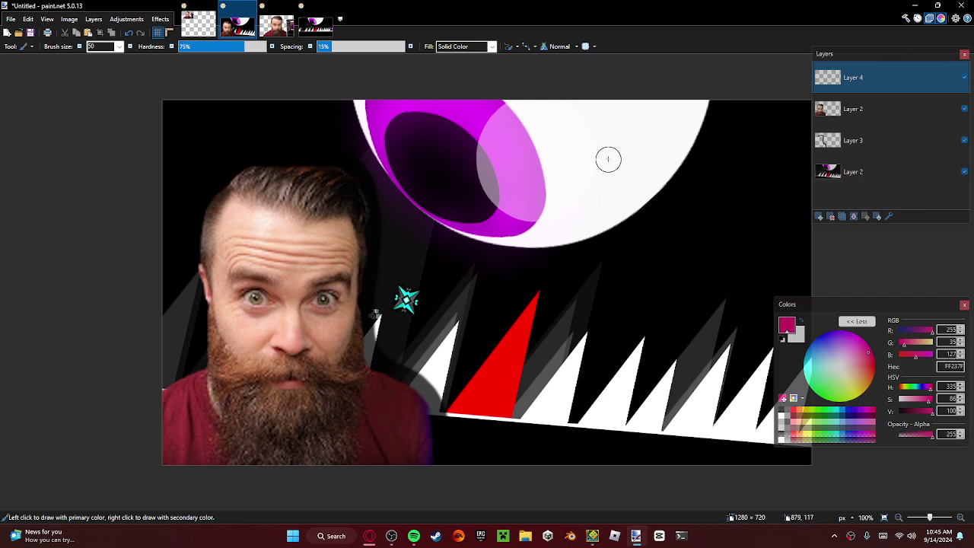
Step: Hand-draw the letters i, S, P and Y in pink across the upper right
drag(611, 145, 597, 238)
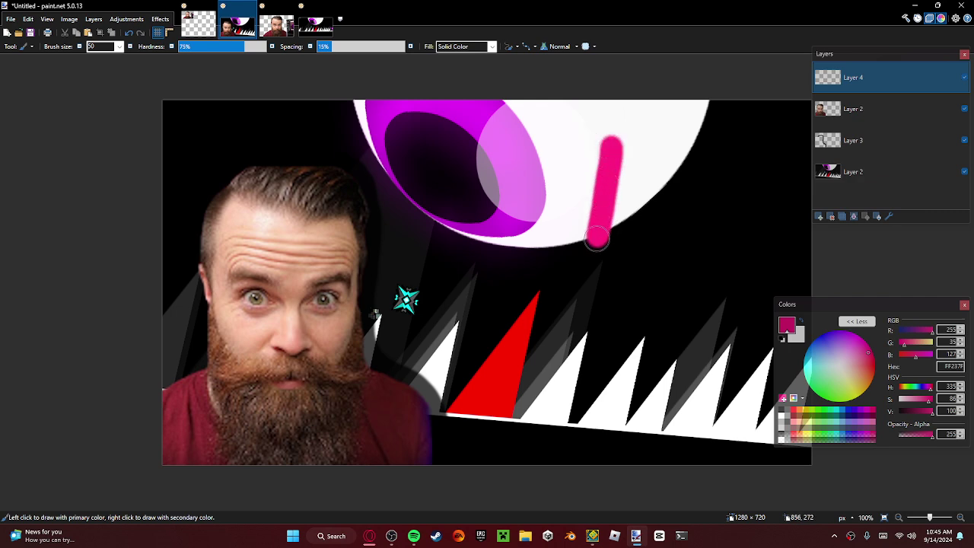
click(615, 118)
mouse_move(680, 138)
mouse_down()
mouse_move(650, 153)
mouse_move(677, 207)
mouse_move(641, 224)
mouse_move(711, 220)
mouse_move(719, 161)
mouse_move(731, 147)
mouse_move(755, 163)
mouse_move(719, 194)
mouse_up()
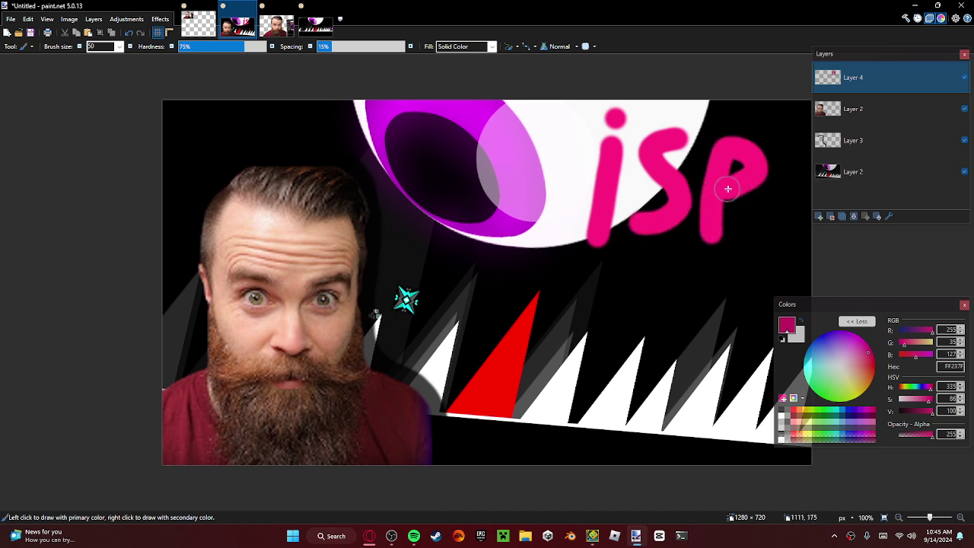
click(767, 242)
mouse_move(767, 242)
mouse_down()
mouse_move(800, 162)
mouse_move(776, 178)
mouse_up()
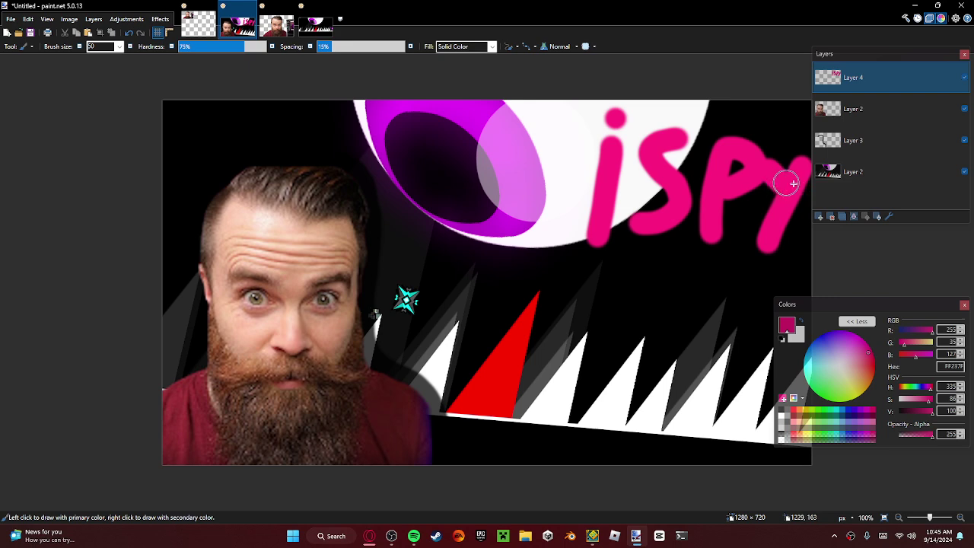
Step: Duplicate the selected iSPY lettering onto a layer beneath it, offset slightly down and left
click(27, 46)
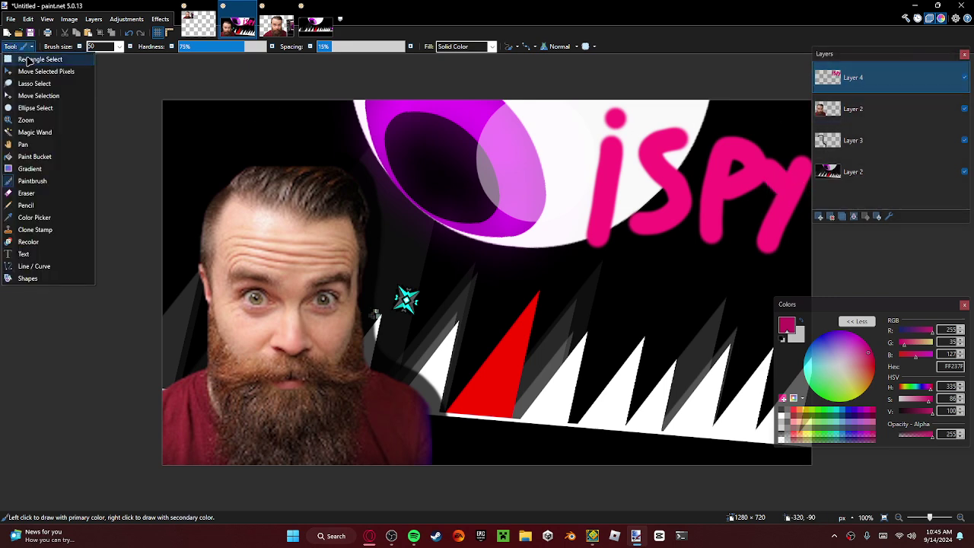
click(27, 59)
drag(435, 79, 972, 345)
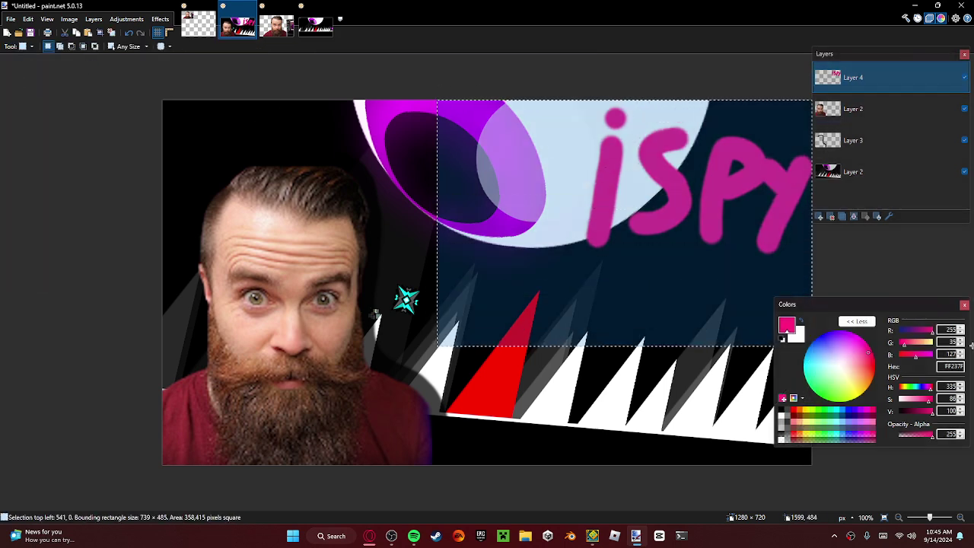
click(27, 46)
click(34, 72)
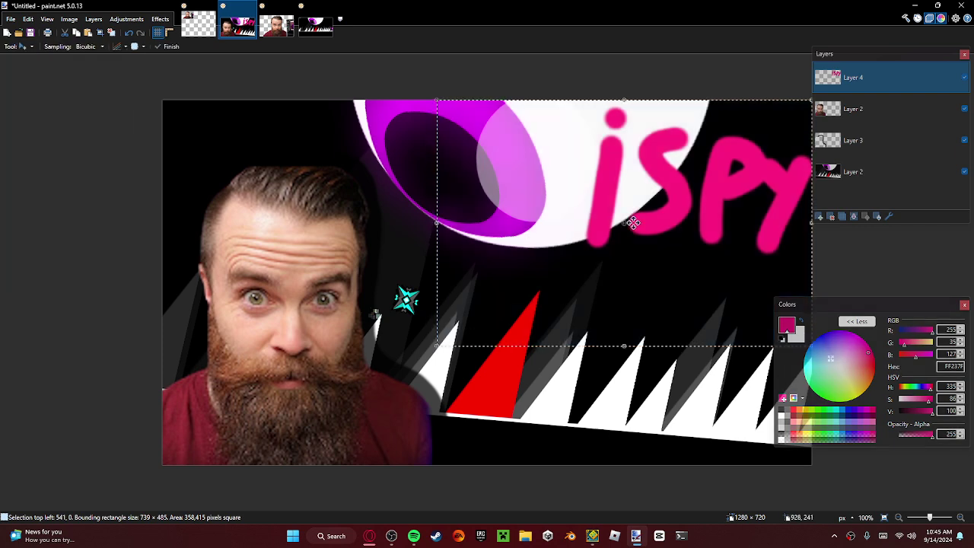
click(819, 216)
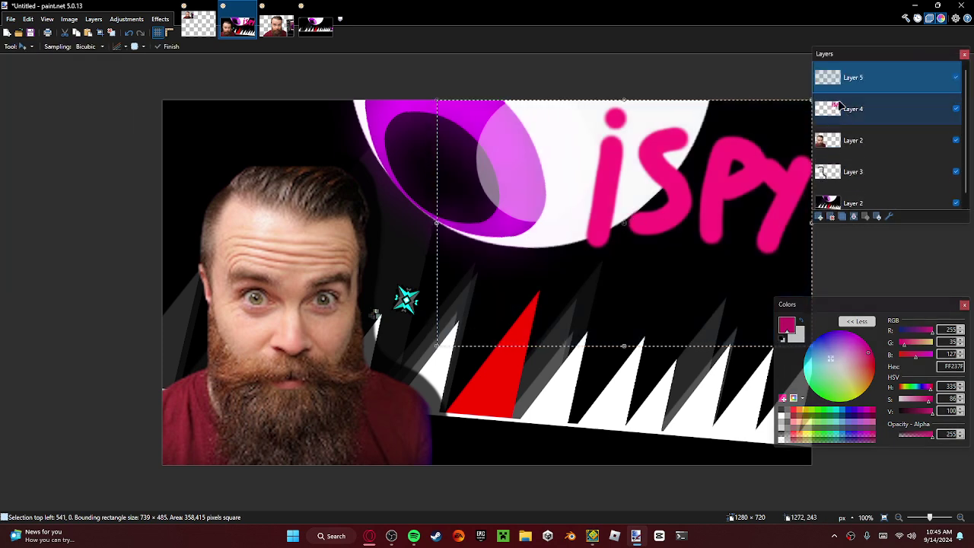
drag(839, 105, 839, 77)
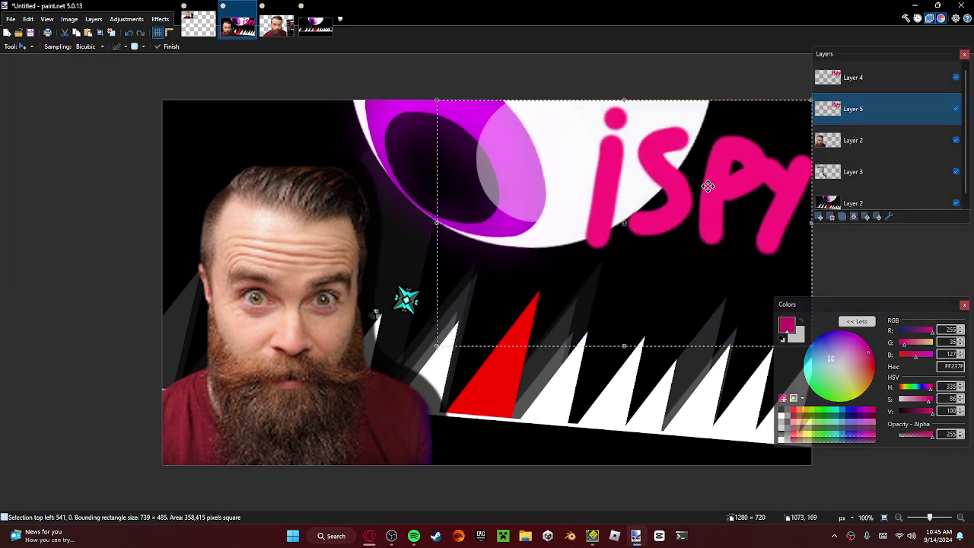
drag(708, 186, 697, 194)
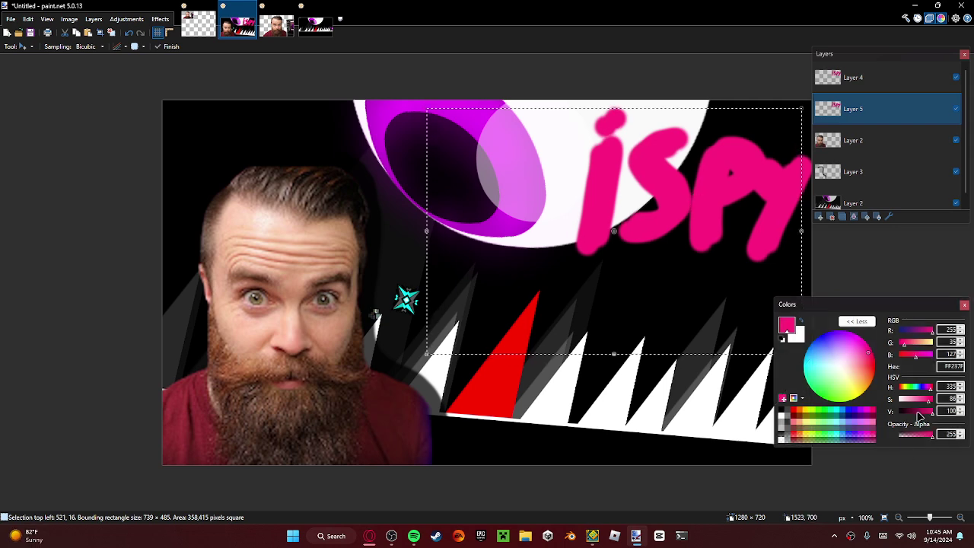
Step: Fill the offset i, S, P, Y and i-dot with dark magenta using the Paint Bucket
drag(918, 412, 916, 413)
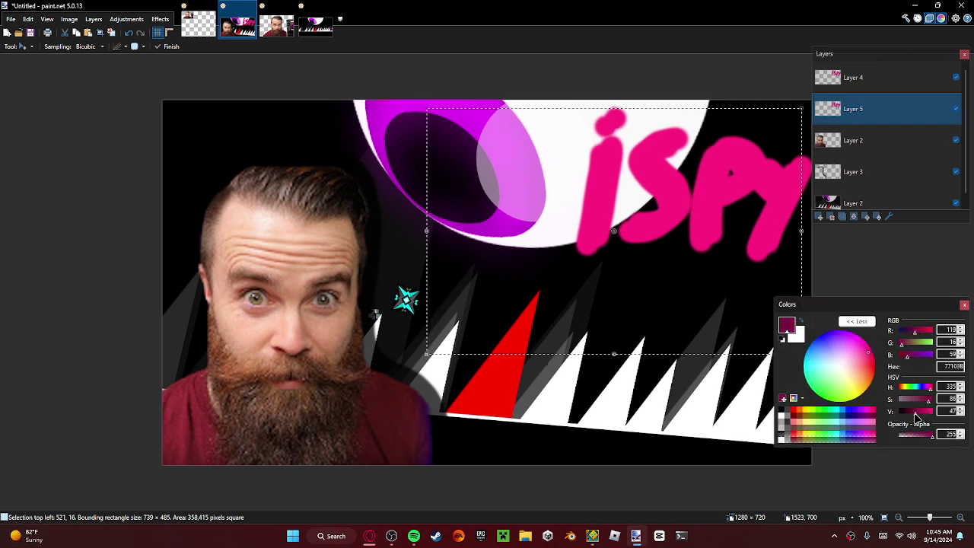
click(22, 47)
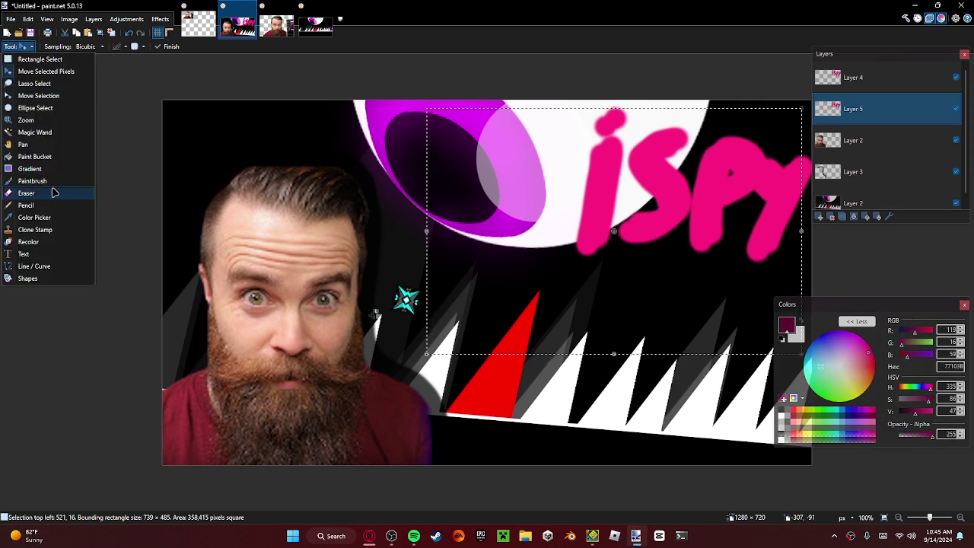
click(34, 156)
click(592, 213)
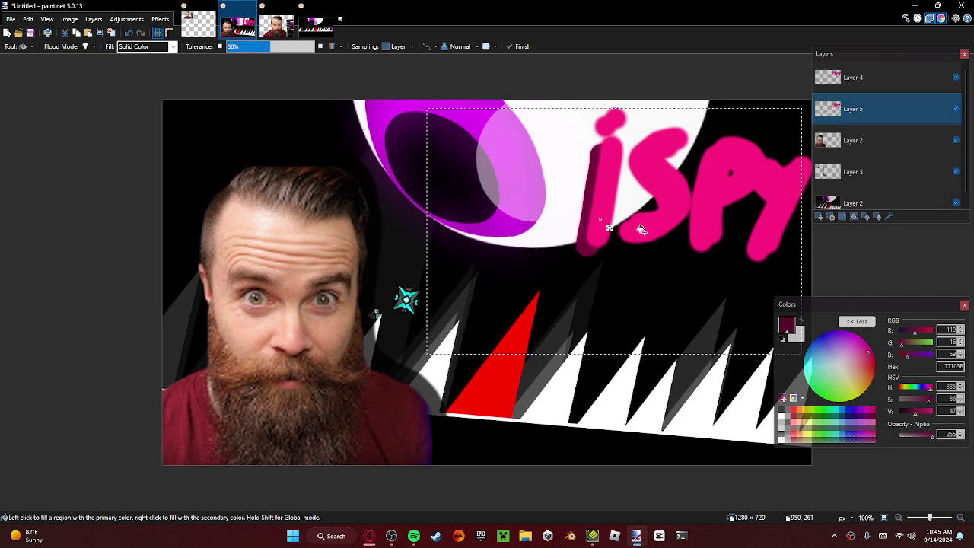
click(641, 230)
click(704, 226)
click(758, 233)
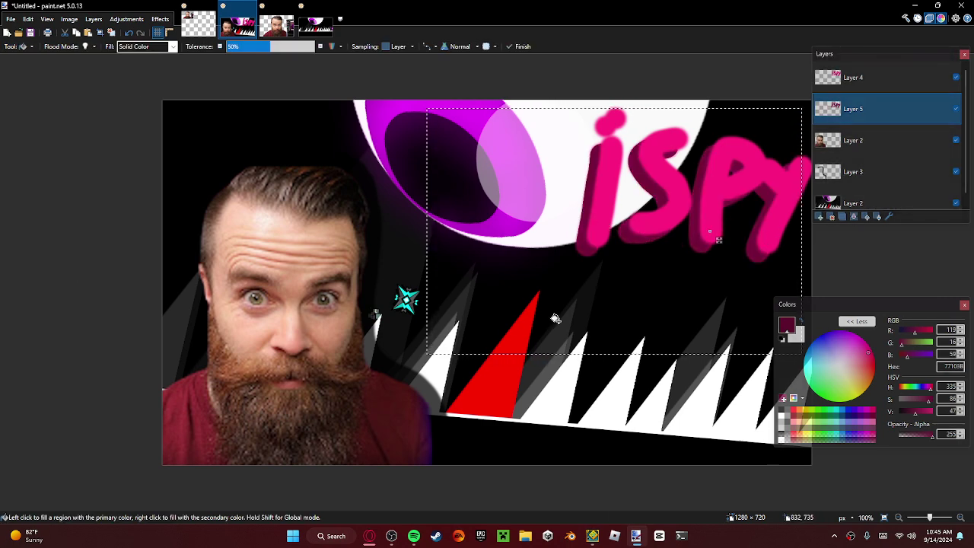
click(610, 129)
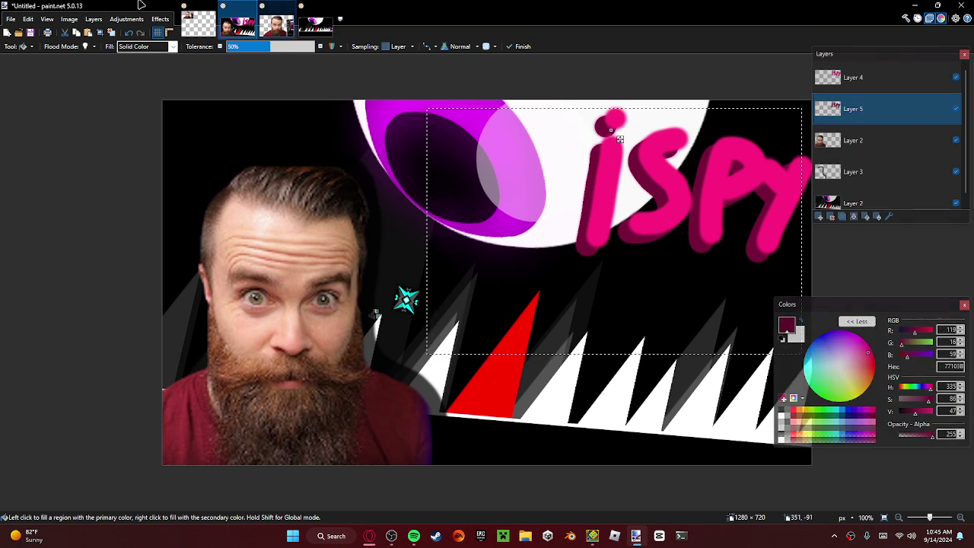
Step: Return to Rectangle Select and clear the selection
click(23, 46)
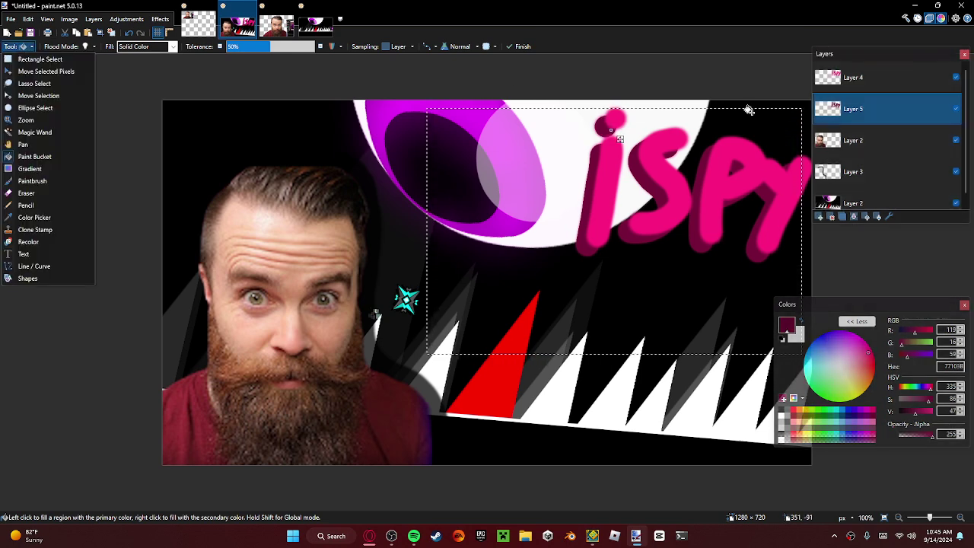
click(58, 59)
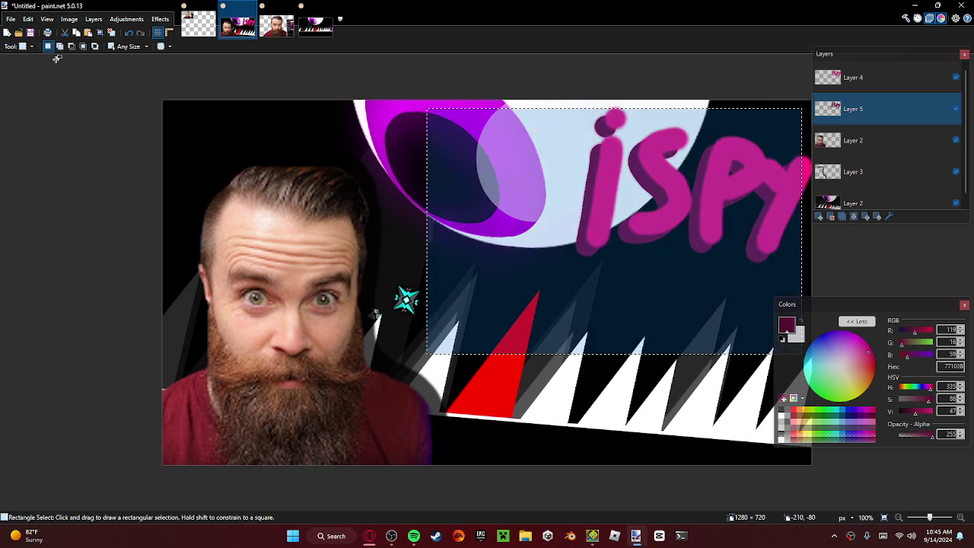
click(102, 107)
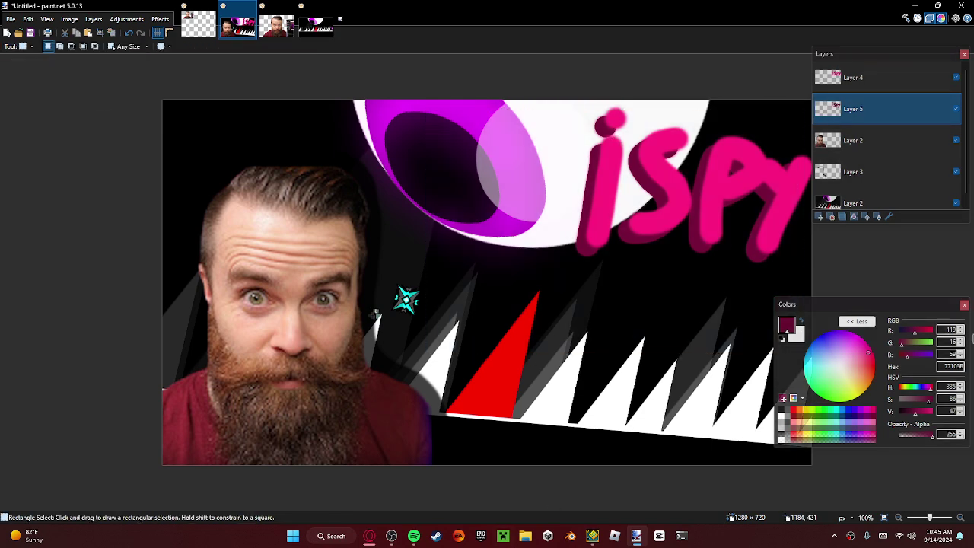
Step: Close the Colors and Layers panels to reveal the whole finished thumbnail
click(964, 304)
click(964, 55)
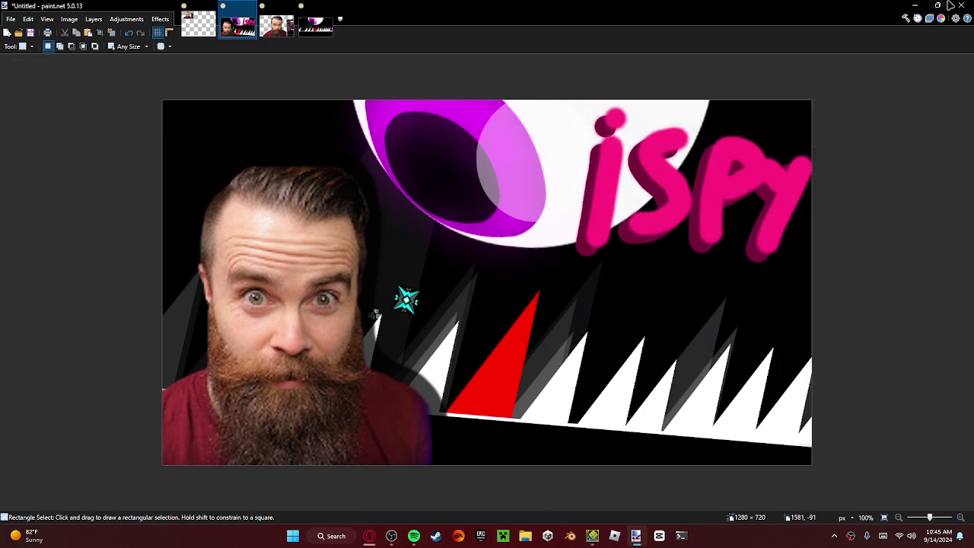